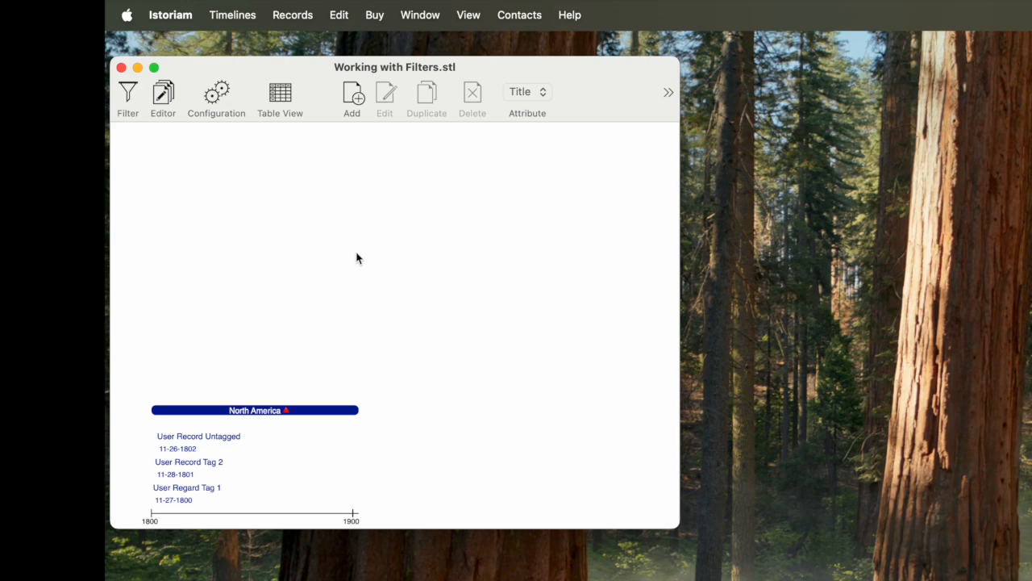
- Open the filter management window and close it again, three times in a row
{"action": "left_click", "coordinate": [130, 93]}
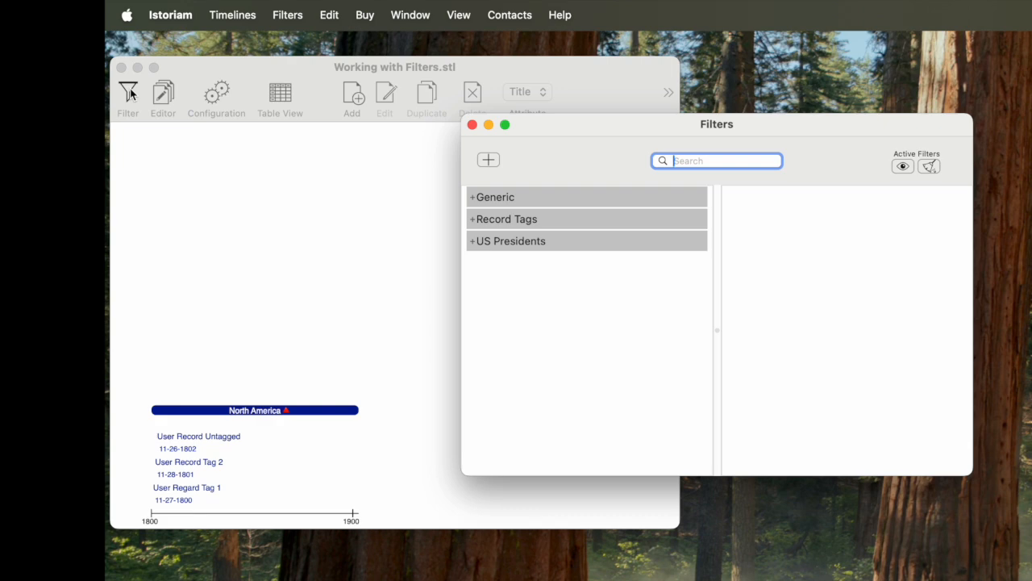
{"action": "left_click", "coordinate": [473, 125]}
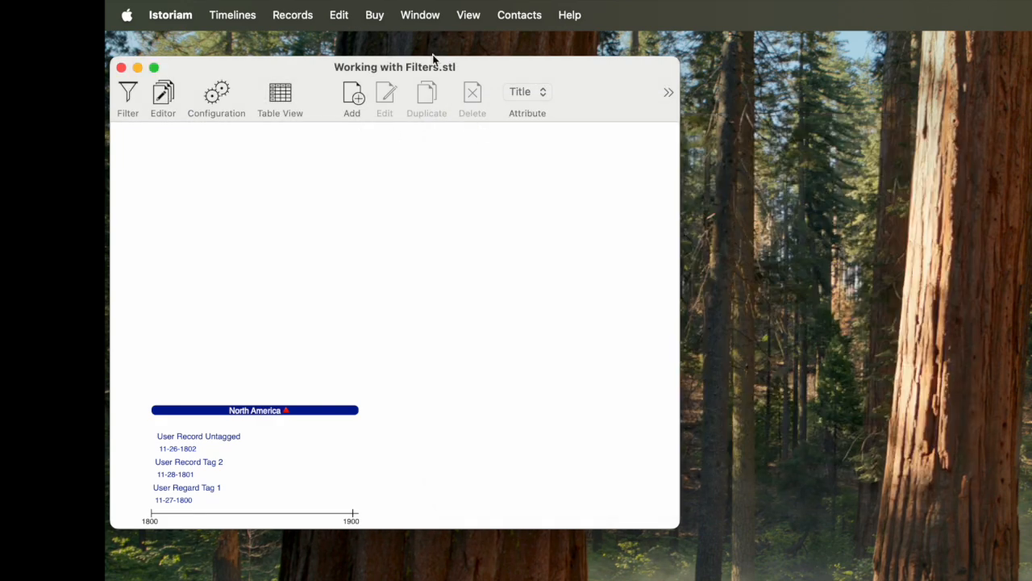
{"action": "left_click", "coordinate": [421, 15]}
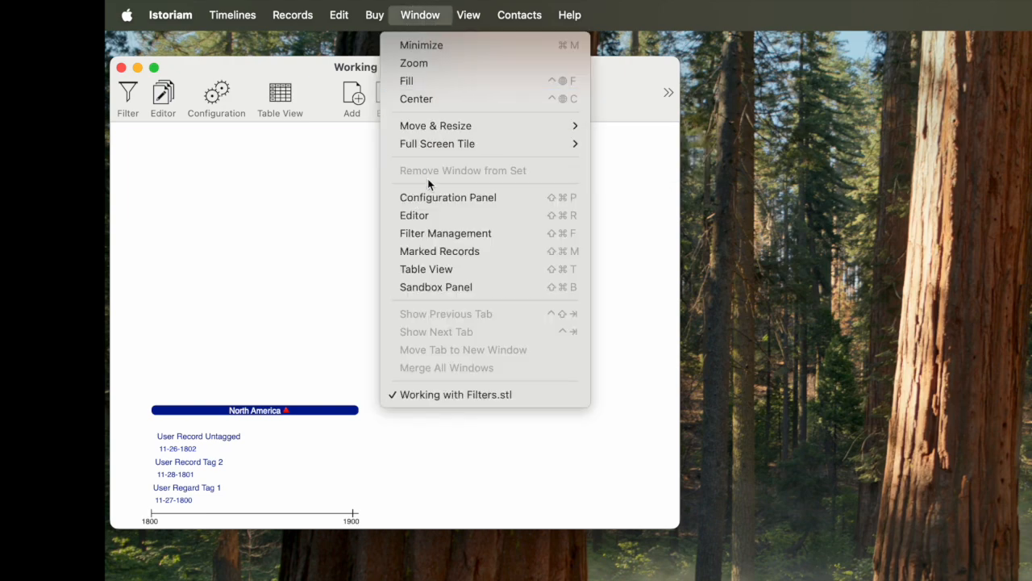
{"action": "left_click", "coordinate": [432, 234]}
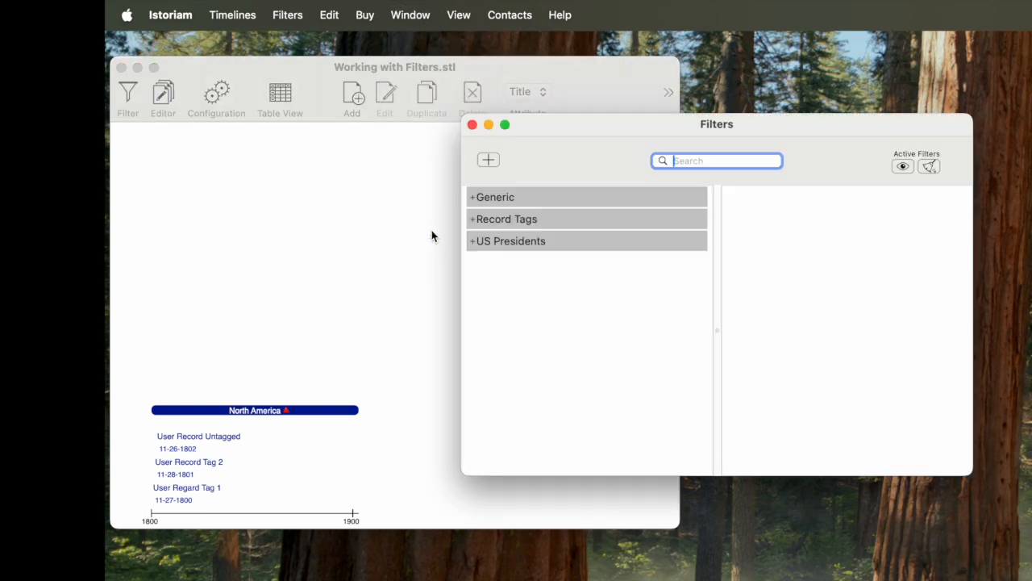
{"action": "left_click", "coordinate": [472, 125]}
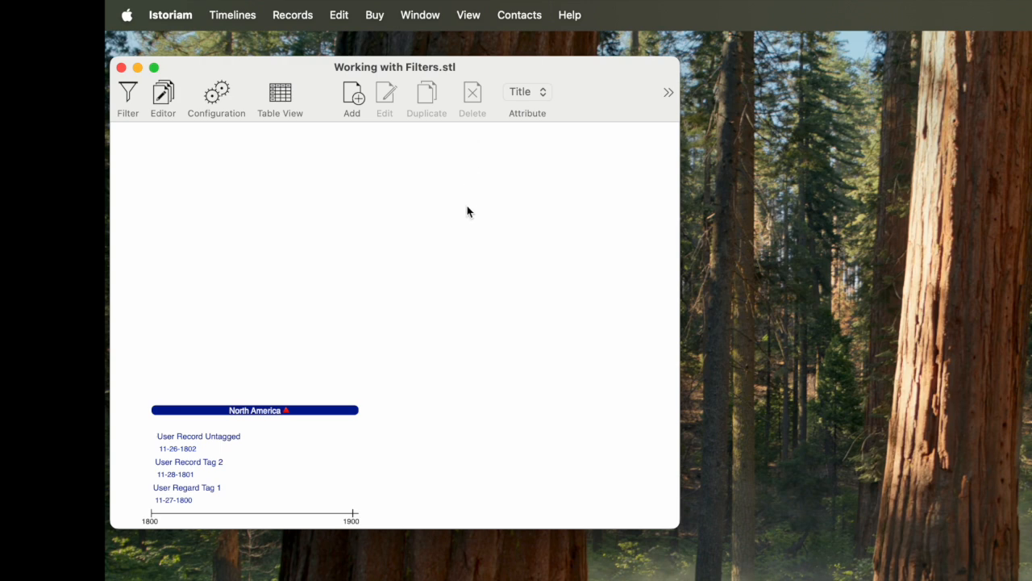
{"action": "key", "text": "super+f"}
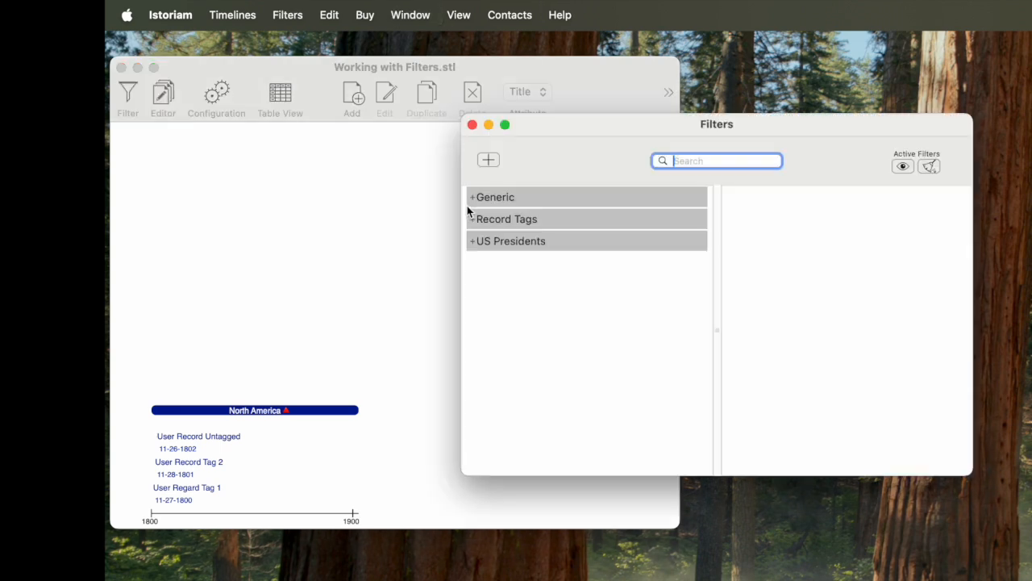
{"action": "left_click", "coordinate": [472, 125]}
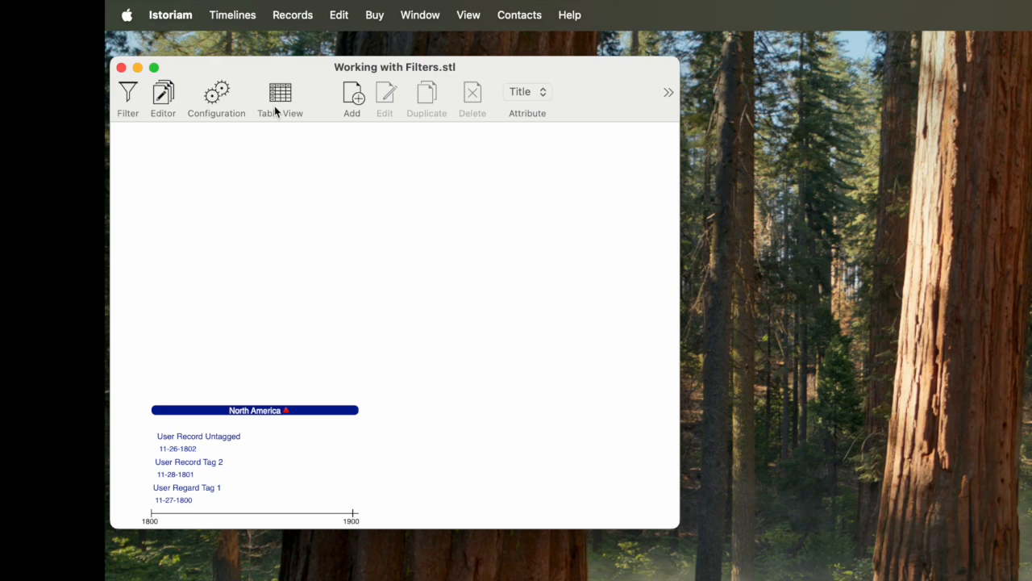
- Open the Filters window and expand the North America group in the timeline to show the US presidents
{"action": "left_click", "coordinate": [130, 92]}
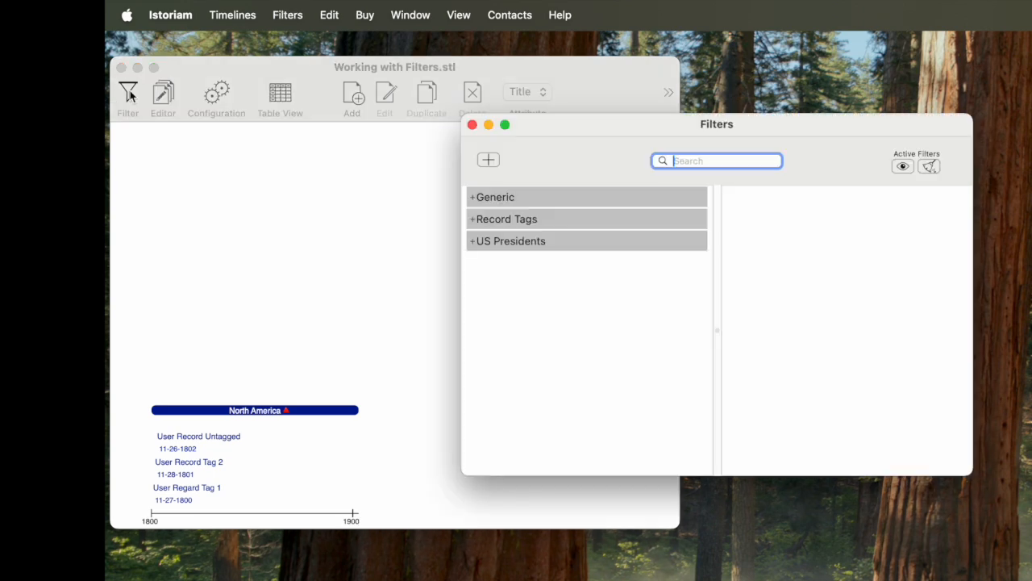
{"action": "left_click", "coordinate": [268, 392]}
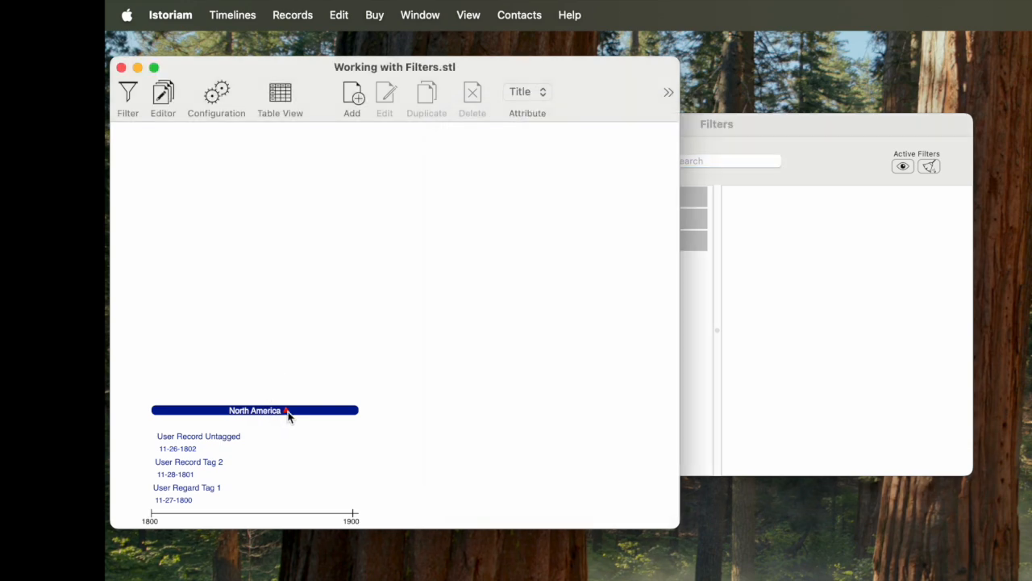
{"action": "left_click", "coordinate": [286, 410]}
{"action": "scroll", "coordinate": [329, 367], "scroll_direction": "up", "scroll_amount": 3}
{"action": "scroll", "coordinate": [329, 367], "scroll_direction": "up", "scroll_amount": 5}
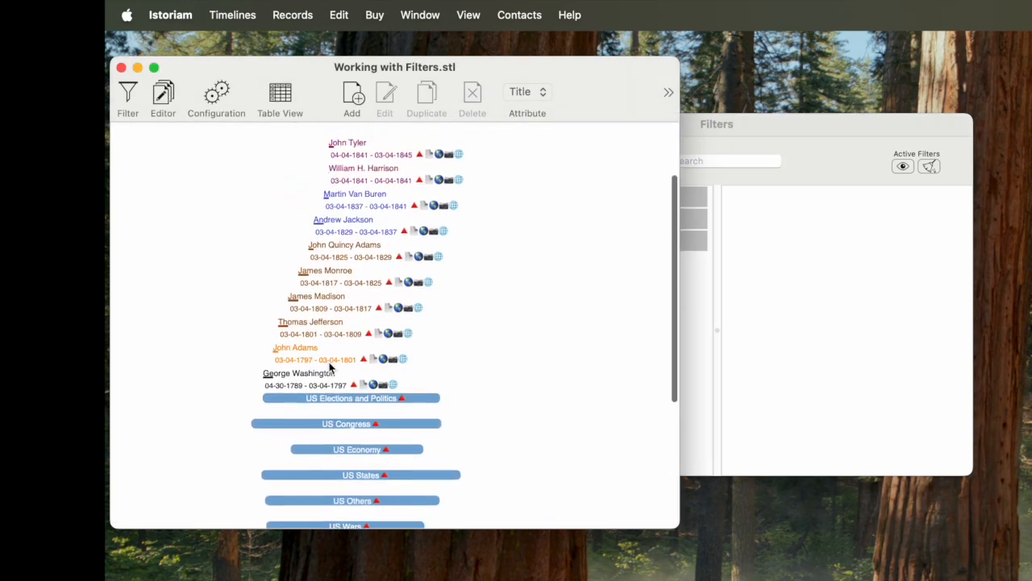
- Apply the Washington George filter from the US Presidents group to the timeline and remove it again
{"action": "left_click", "coordinate": [779, 130]}
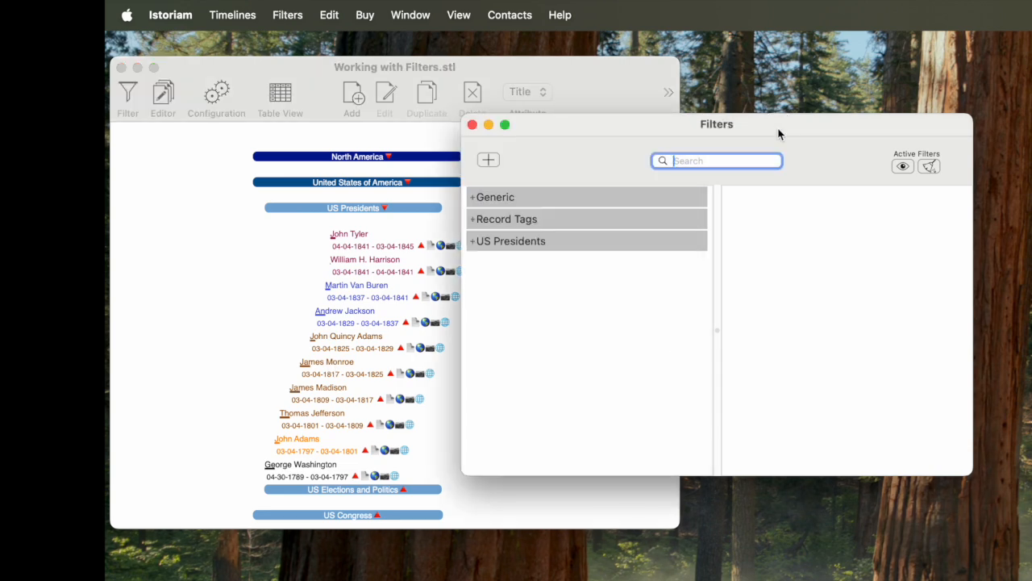
{"action": "left_click", "coordinate": [472, 241]}
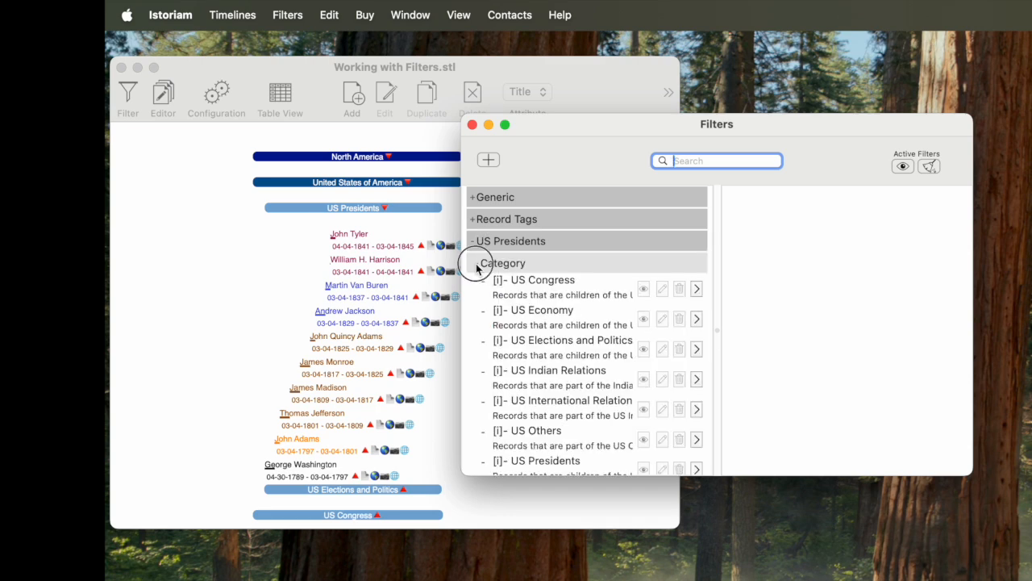
{"action": "left_click", "coordinate": [477, 266]}
{"action": "scroll", "coordinate": [479, 365], "scroll_direction": "down", "scroll_amount": 1}
{"action": "scroll", "coordinate": [479, 365], "scroll_direction": "down", "scroll_amount": 10}
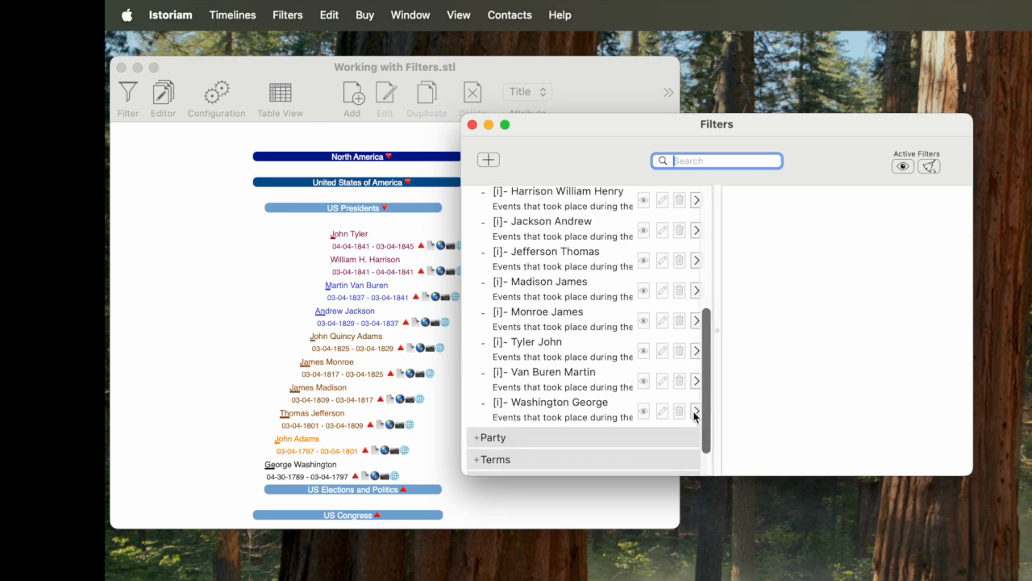
{"action": "left_click", "coordinate": [696, 411]}
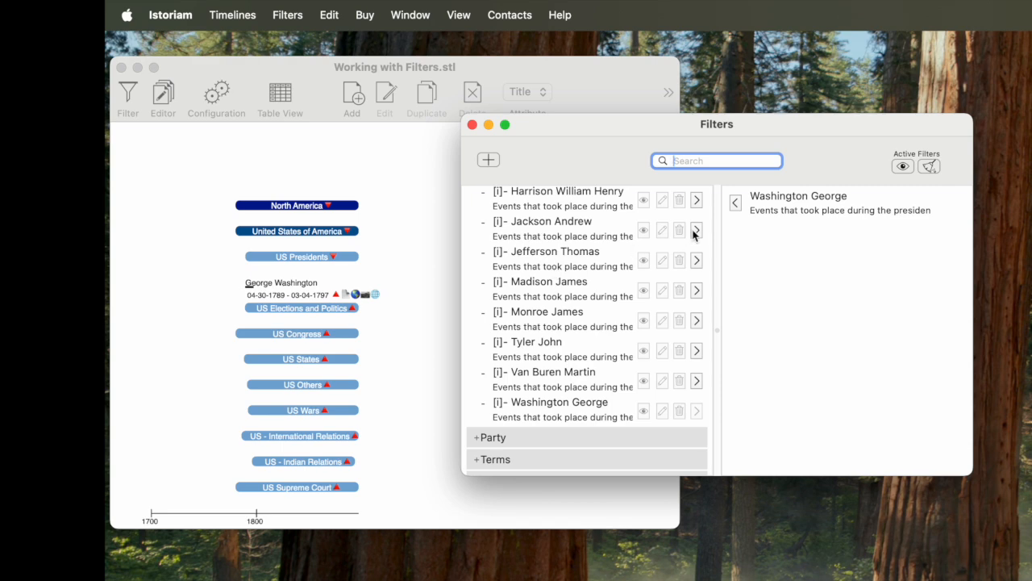
{"action": "left_click", "coordinate": [737, 203]}
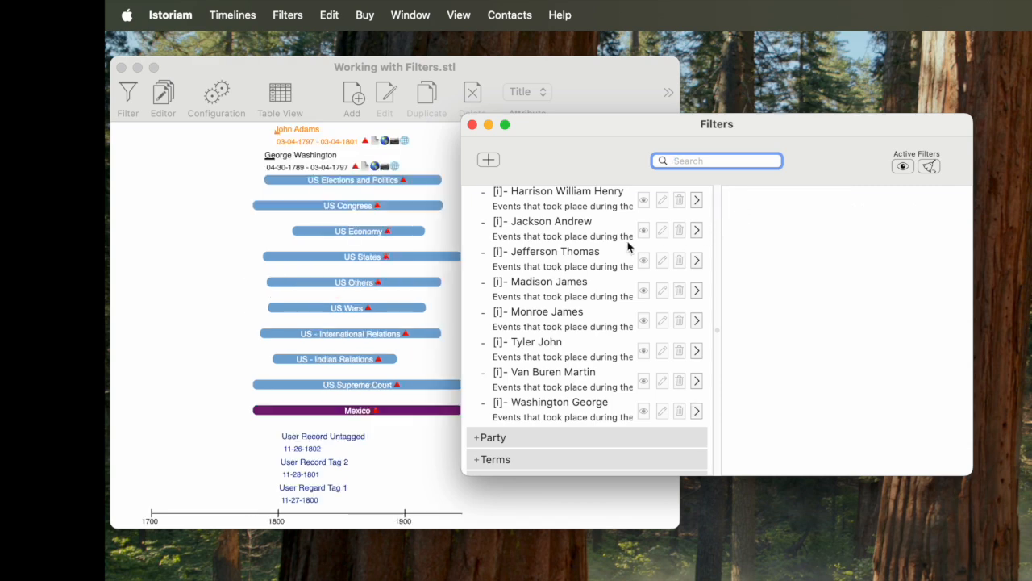
- Apply the Massachussetts filter from the Home state subgroup of US Presidents, remove it again and collapse the group
{"action": "scroll", "coordinate": [564, 249], "scroll_direction": "up", "scroll_amount": 5}
{"action": "left_click", "coordinate": [475, 240]}
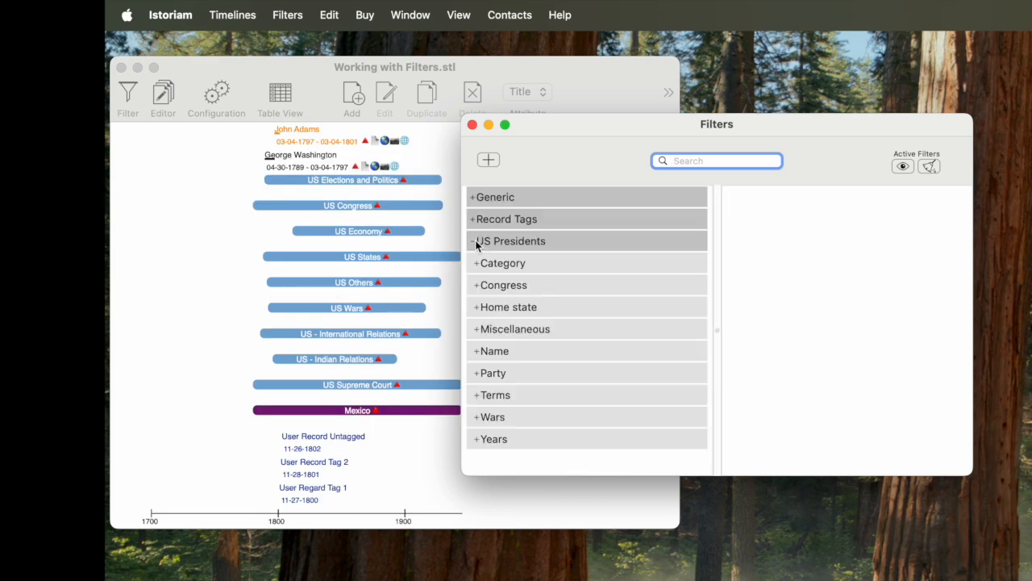
{"action": "left_click", "coordinate": [476, 314]}
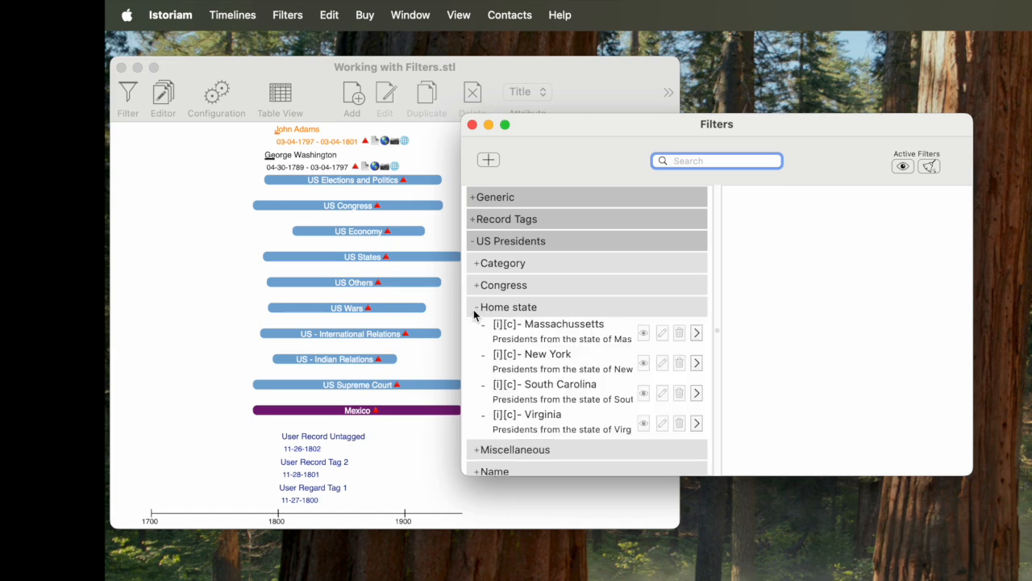
{"action": "left_click", "coordinate": [696, 333]}
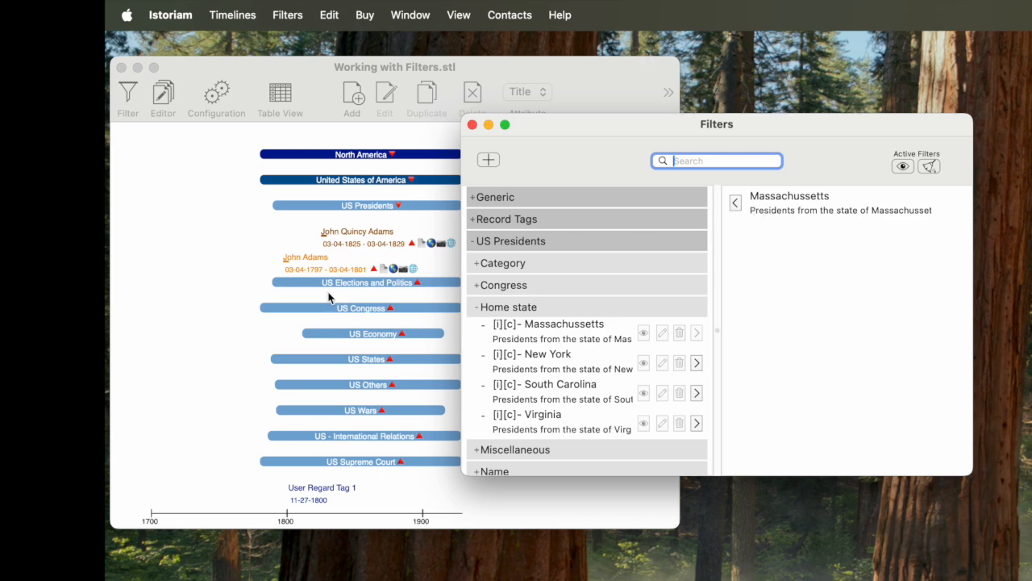
{"action": "left_click", "coordinate": [736, 202]}
{"action": "left_click", "coordinate": [475, 246]}
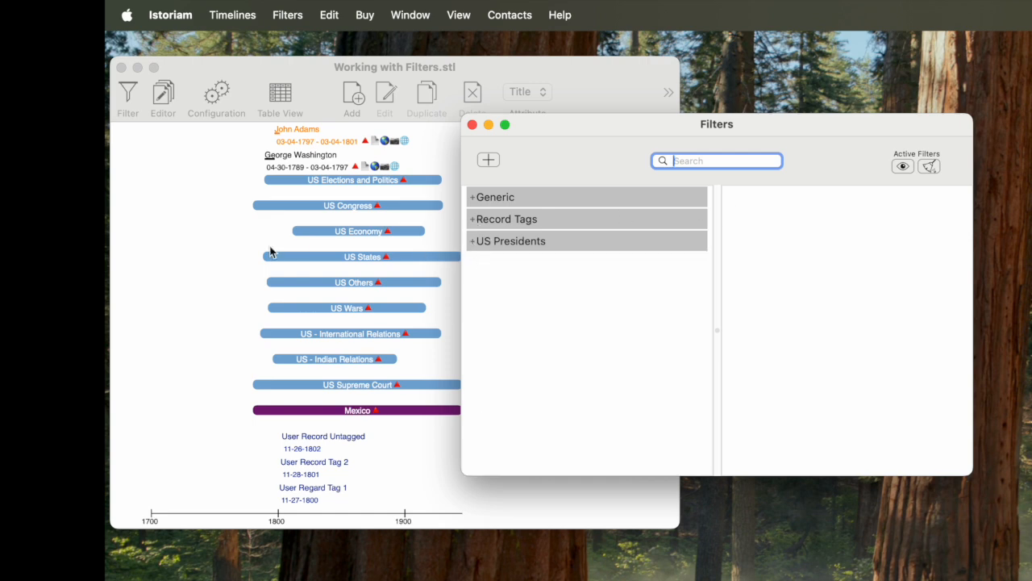
- Collapse the North America group in the timeline and examine the tags of the user records in the Table View
{"action": "scroll", "coordinate": [271, 251], "scroll_direction": "up", "scroll_amount": 10}
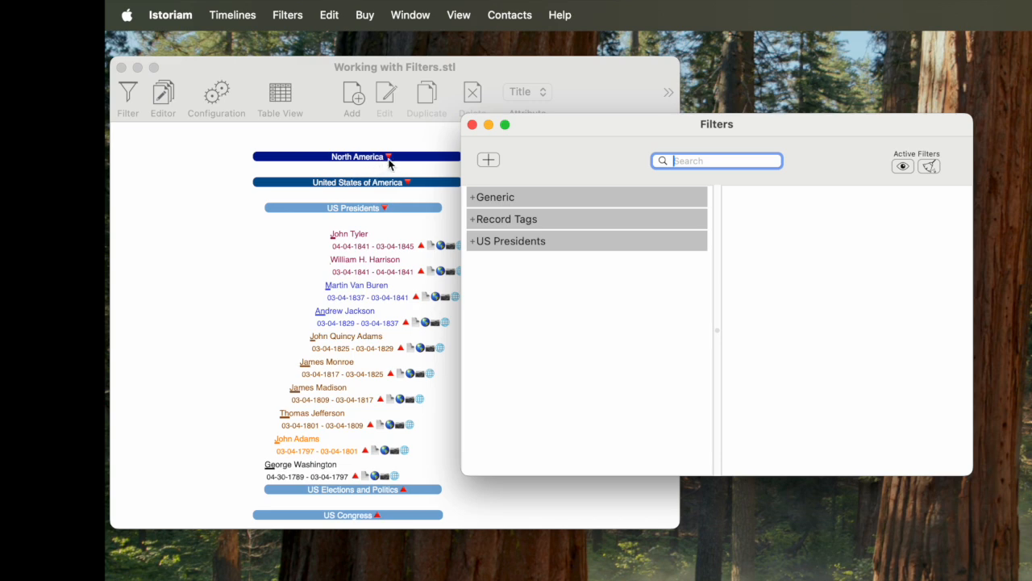
{"action": "left_click", "coordinate": [389, 159]}
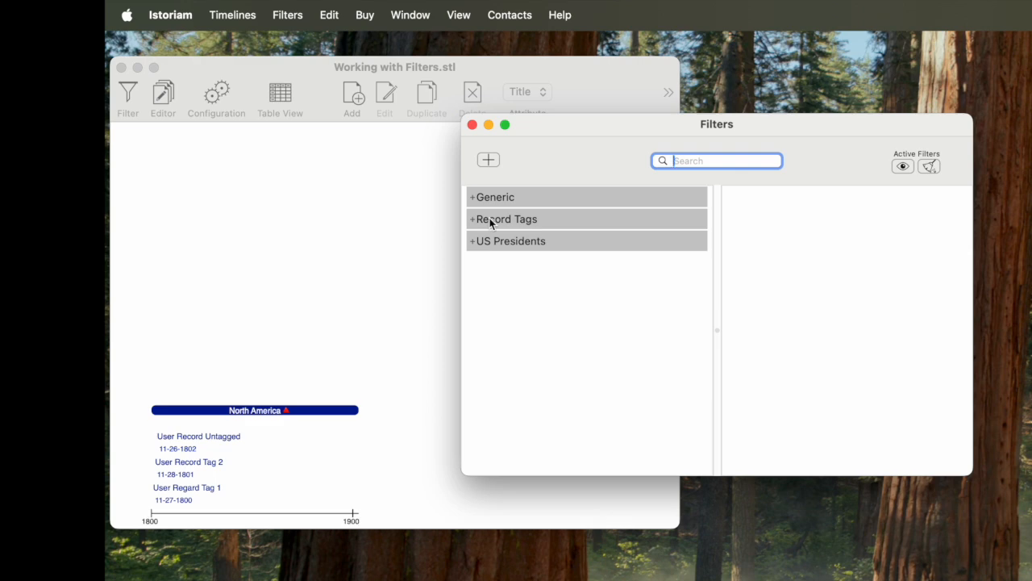
{"action": "left_click", "coordinate": [326, 227]}
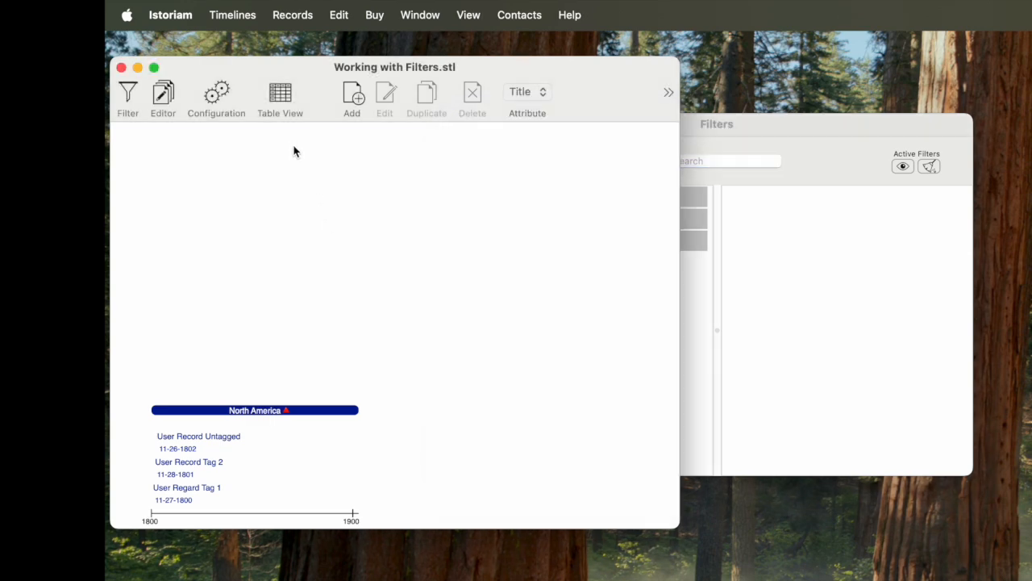
{"action": "left_click", "coordinate": [287, 98]}
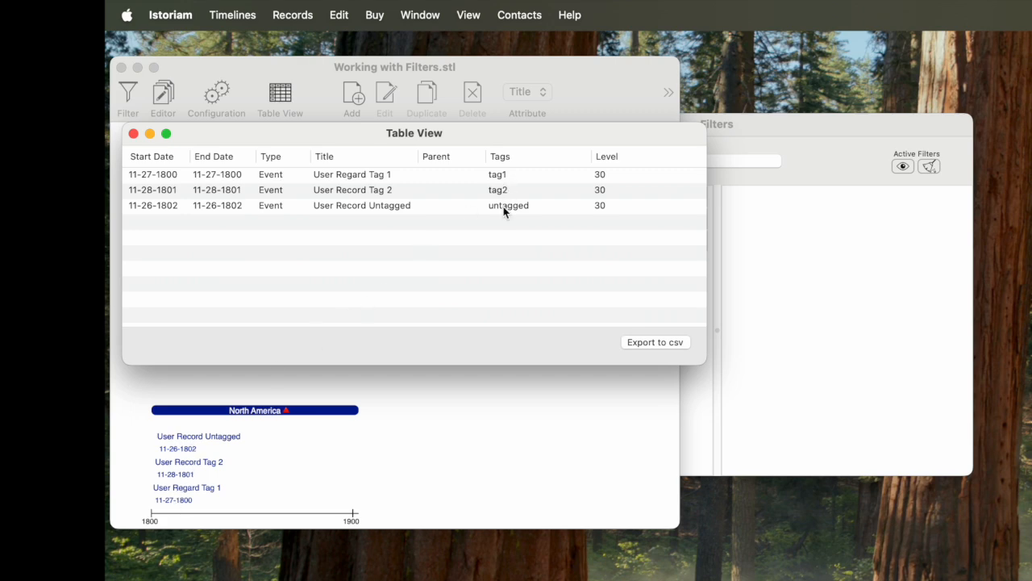
{"action": "left_click", "coordinate": [133, 134]}
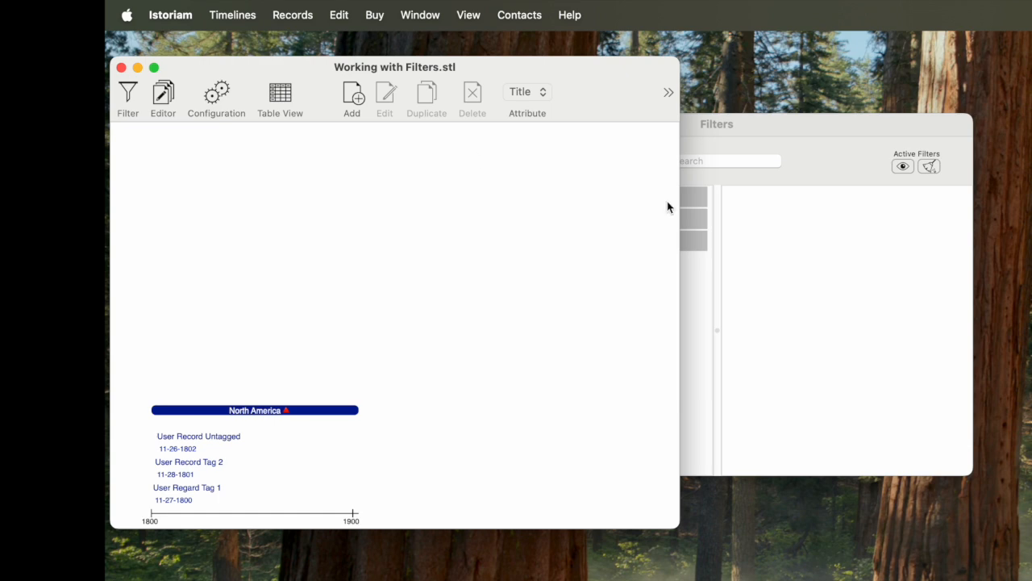
- Examine the automatic tag filters in the Record Tags group of the Filters window and collapse the group
{"action": "left_click", "coordinate": [829, 277]}
{"action": "left_click", "coordinate": [472, 219]}
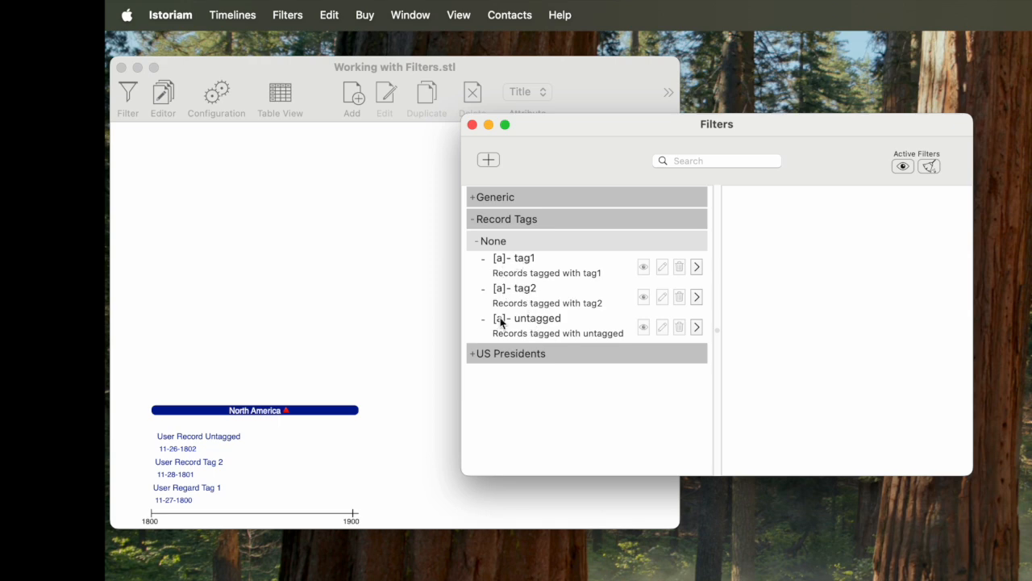
{"action": "left_click", "coordinate": [474, 220]}
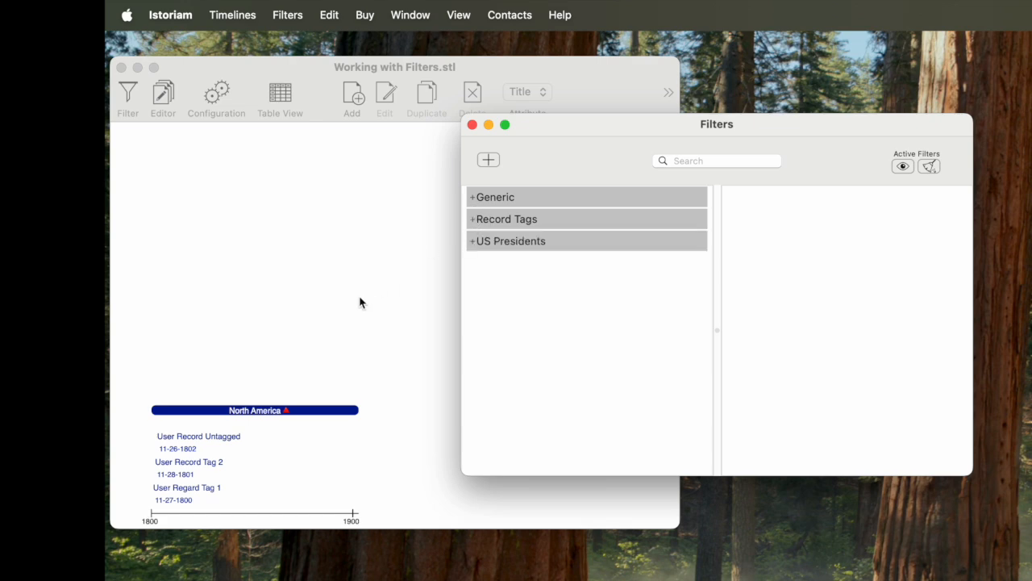
- Expand North America in the timeline and browse the US Presidents Category filters and the Generic filter group
{"action": "left_click", "coordinate": [288, 410]}
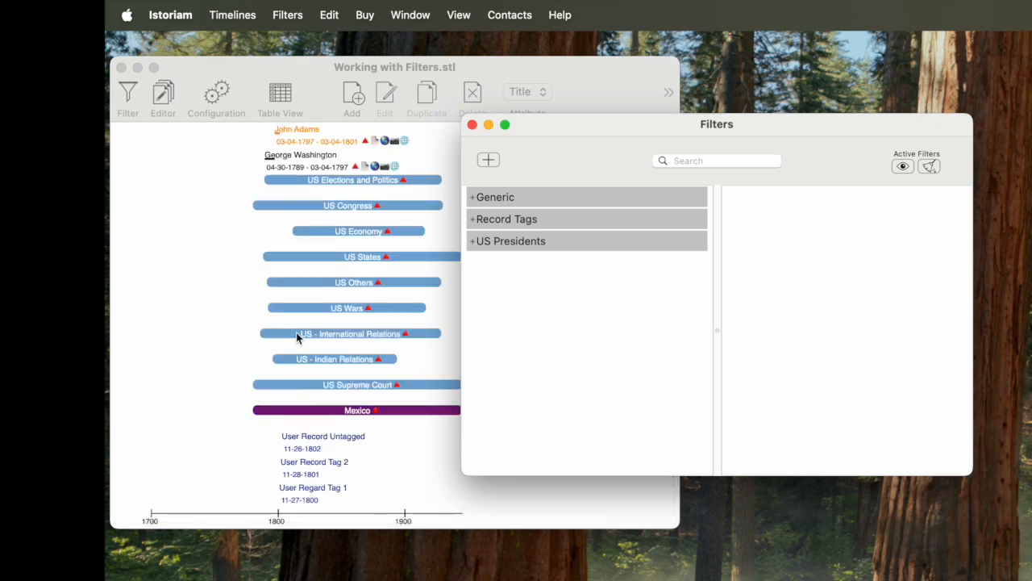
{"action": "scroll", "coordinate": [287, 346], "scroll_direction": "up", "scroll_amount": 5}
{"action": "scroll", "coordinate": [280, 339], "scroll_direction": "up", "scroll_amount": 5}
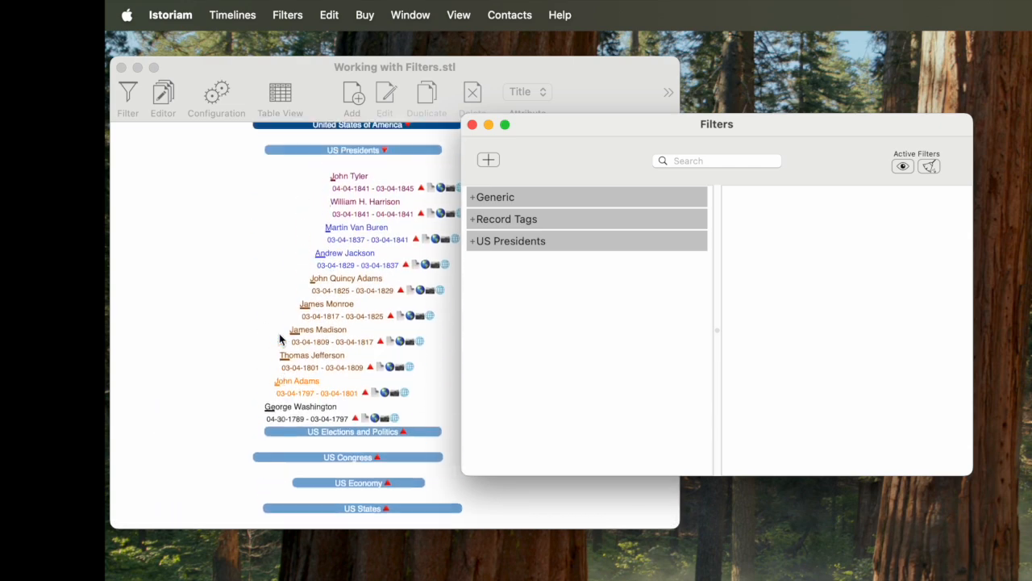
{"action": "left_click", "coordinate": [475, 244]}
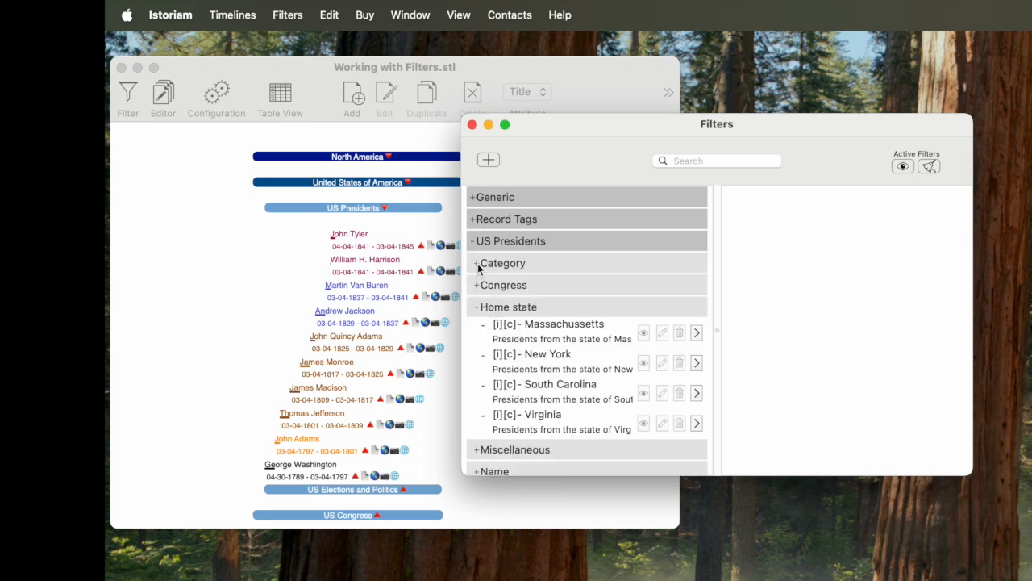
{"action": "left_click", "coordinate": [477, 263]}
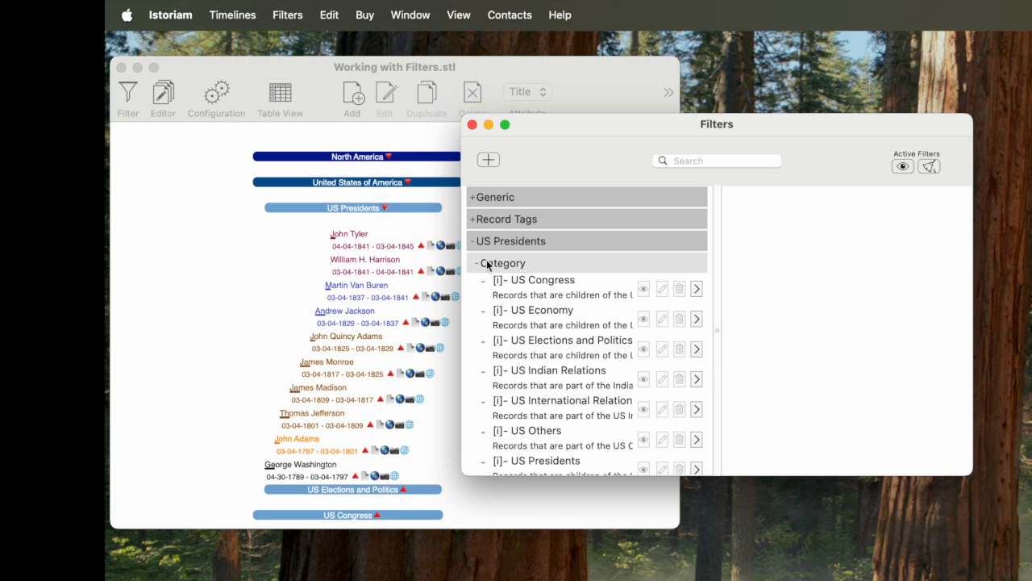
{"action": "left_click", "coordinate": [474, 243]}
{"action": "left_click", "coordinate": [474, 197]}
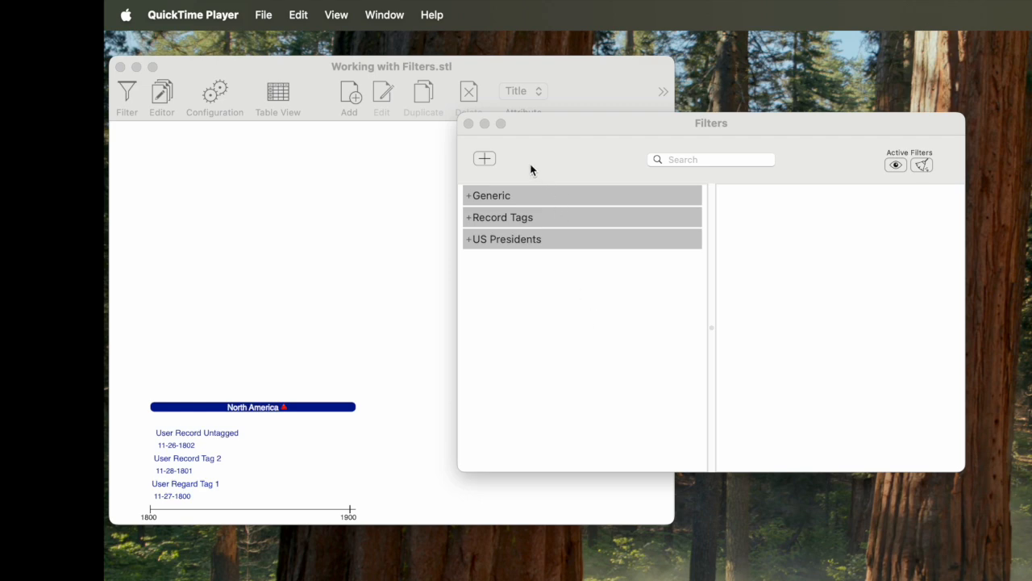
- Open the form for creating a new filter and close it without saving
{"action": "left_click", "coordinate": [491, 164]}
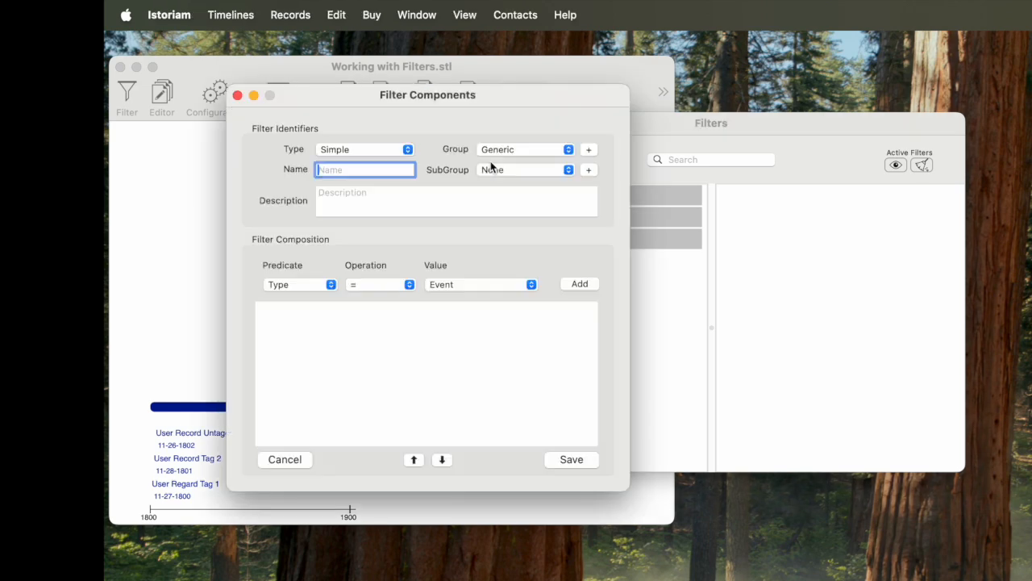
{"action": "left_click", "coordinate": [238, 96]}
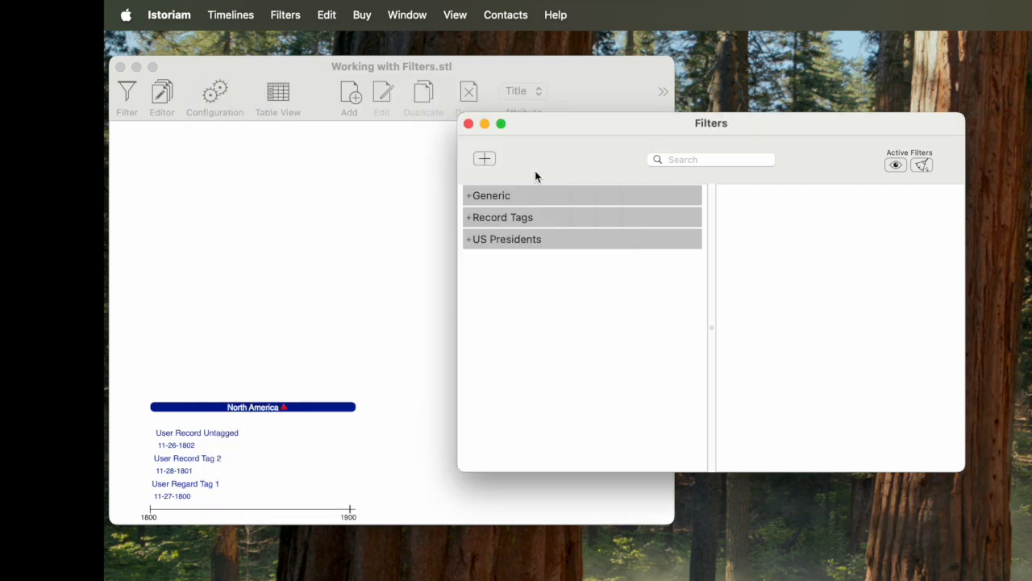
- Search the filter list for "Washing"
{"action": "left_click", "coordinate": [688, 164]}
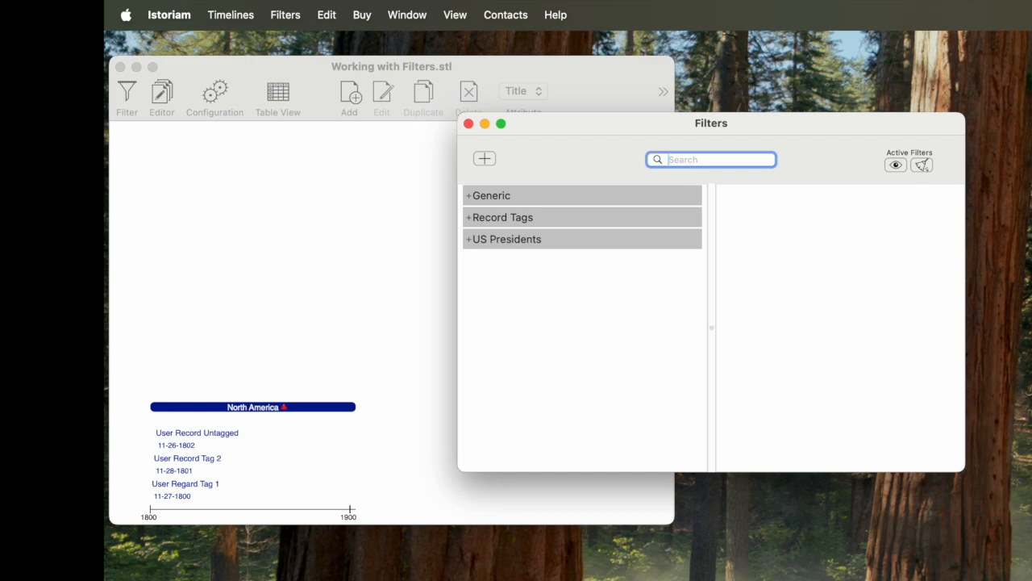
{"action": "type", "text": "Washing"}
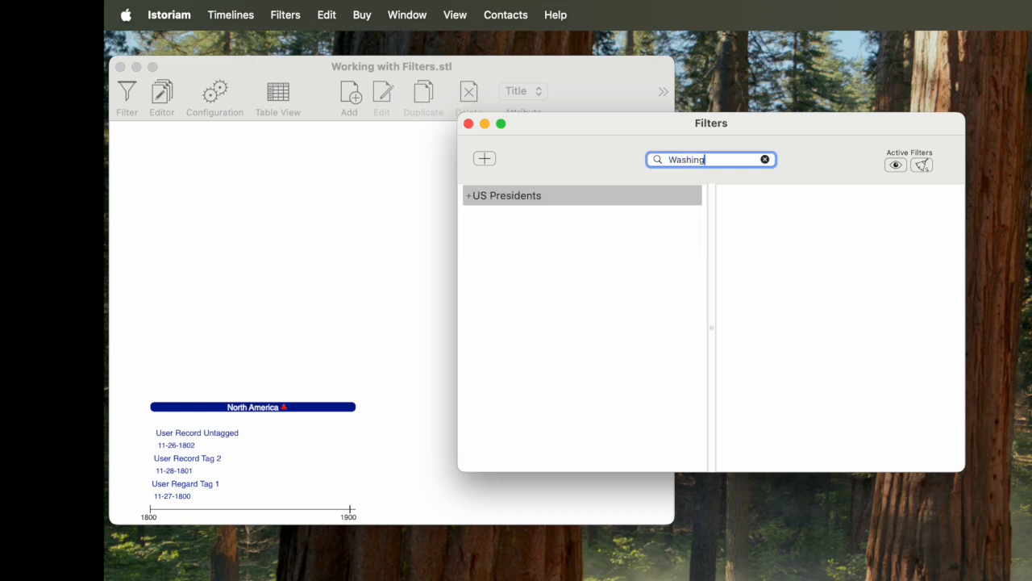
- Expand the Name subgroup of US Presidents in the search results to view the matching filter, and clear the search
{"action": "left_click", "coordinate": [468, 194]}
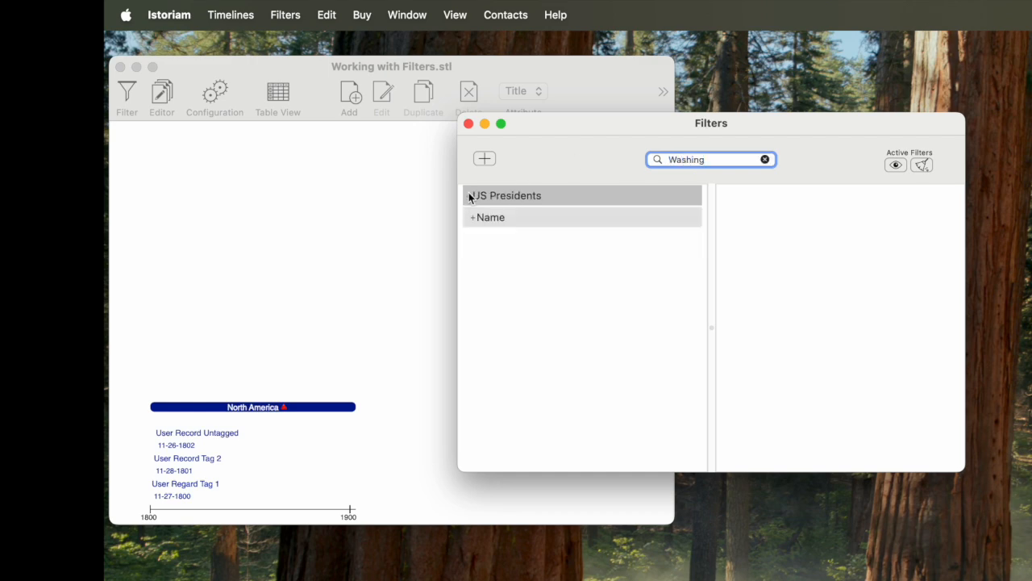
{"action": "left_click", "coordinate": [473, 217]}
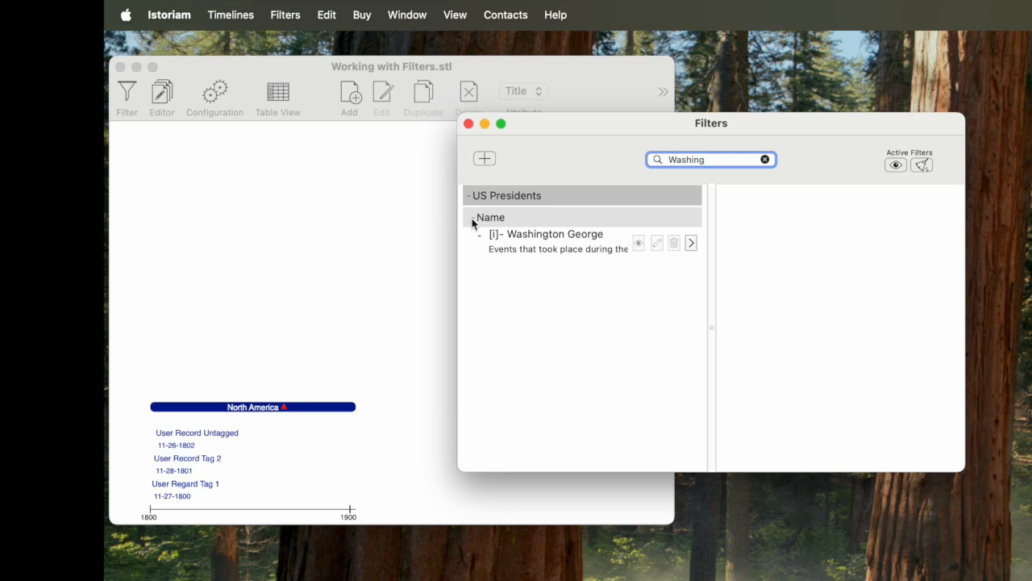
{"action": "left_click", "coordinate": [765, 160]}
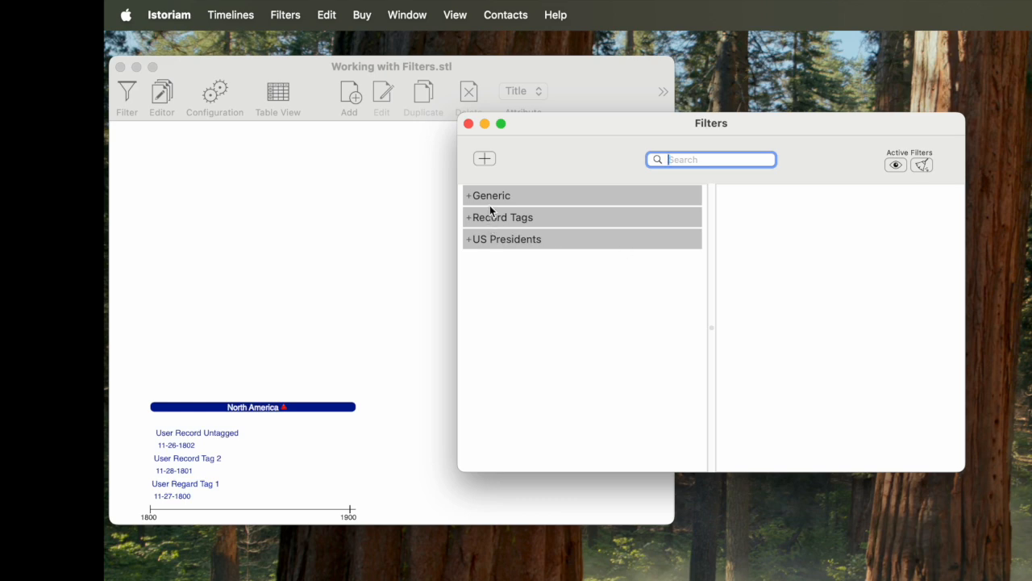
- Expand the Generic and Record Tags groups and the US Presidents Category subgroup, and examine the markers on the listed filters
{"action": "left_click", "coordinate": [470, 195]}
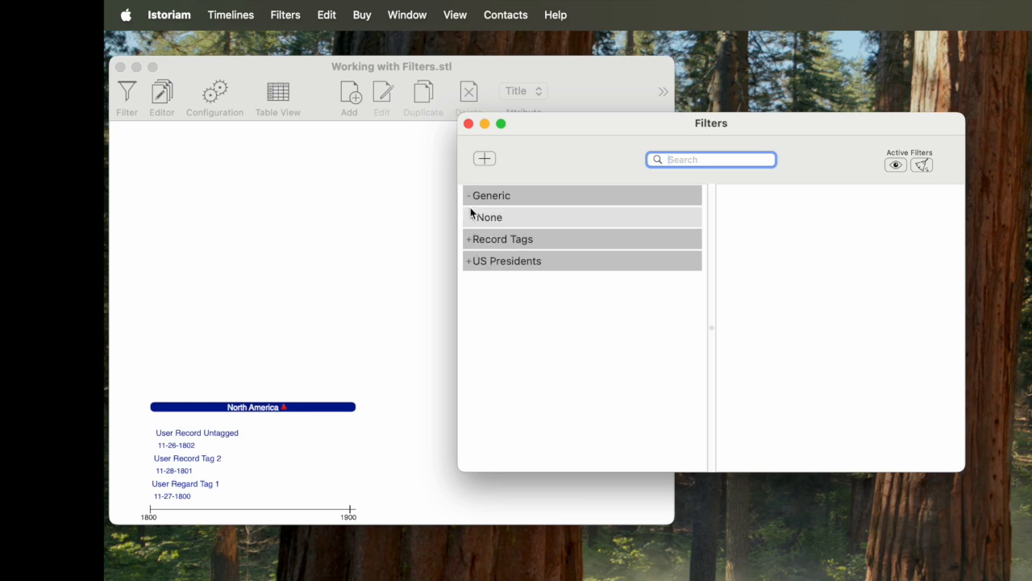
{"action": "left_click", "coordinate": [473, 219]}
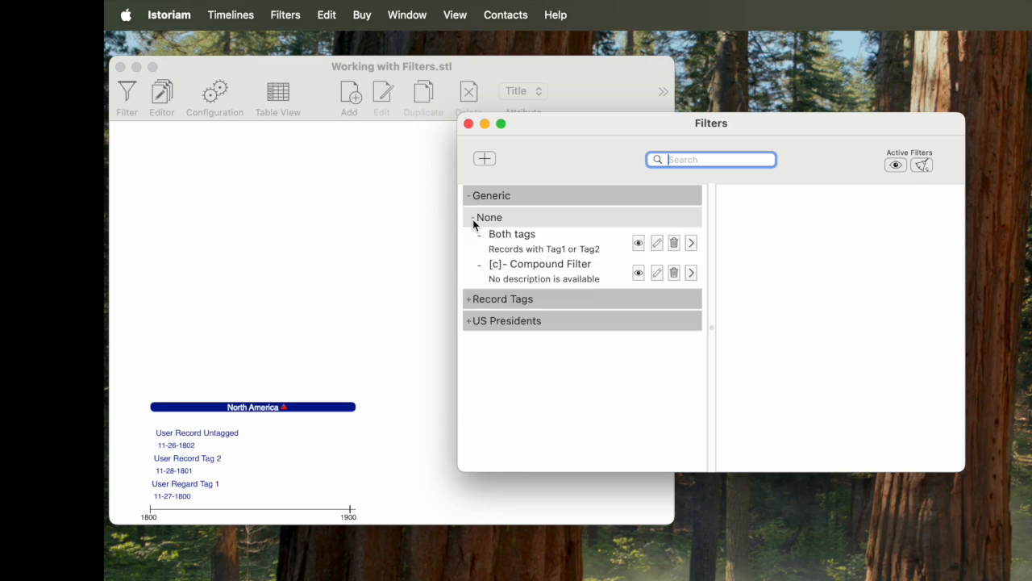
{"action": "left_click", "coordinate": [467, 300]}
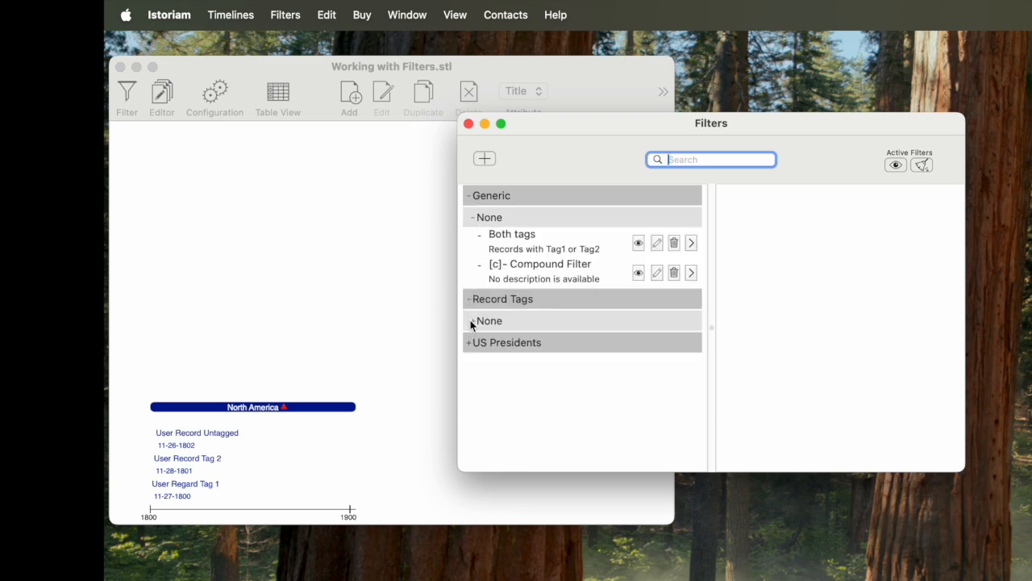
{"action": "left_click", "coordinate": [472, 321]}
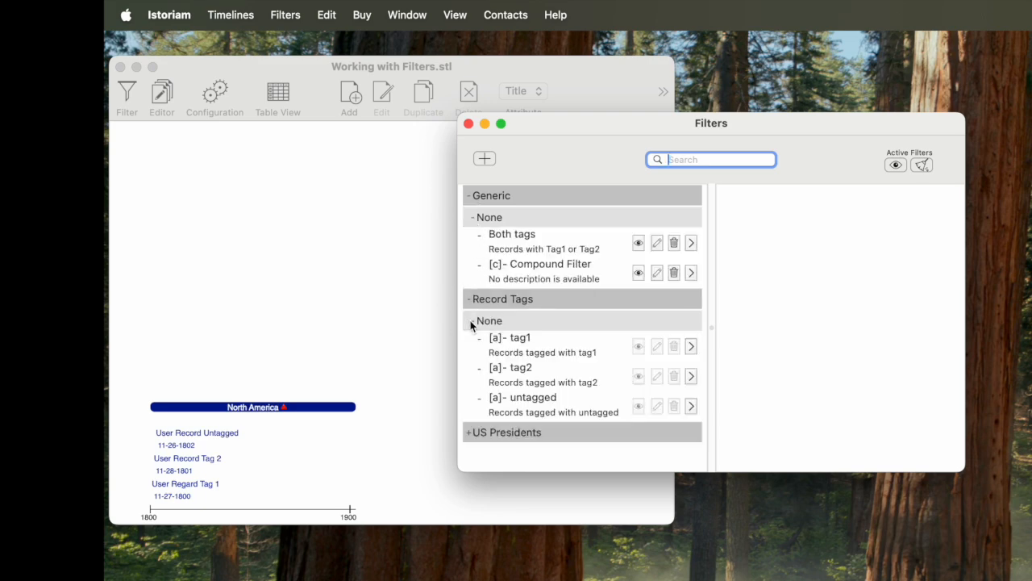
{"action": "left_click", "coordinate": [467, 432]}
{"action": "scroll", "coordinate": [468, 438], "scroll_direction": "down", "scroll_amount": 2}
{"action": "scroll", "coordinate": [468, 438], "scroll_direction": "down", "scroll_amount": 1}
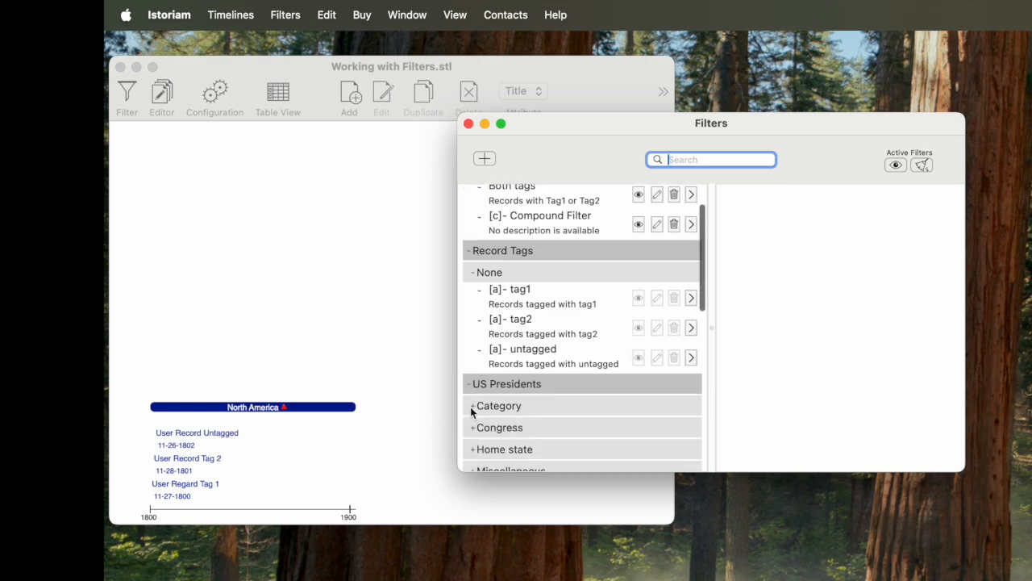
{"action": "left_click", "coordinate": [471, 409]}
{"action": "scroll", "coordinate": [471, 411], "scroll_direction": "up", "scroll_amount": 3}
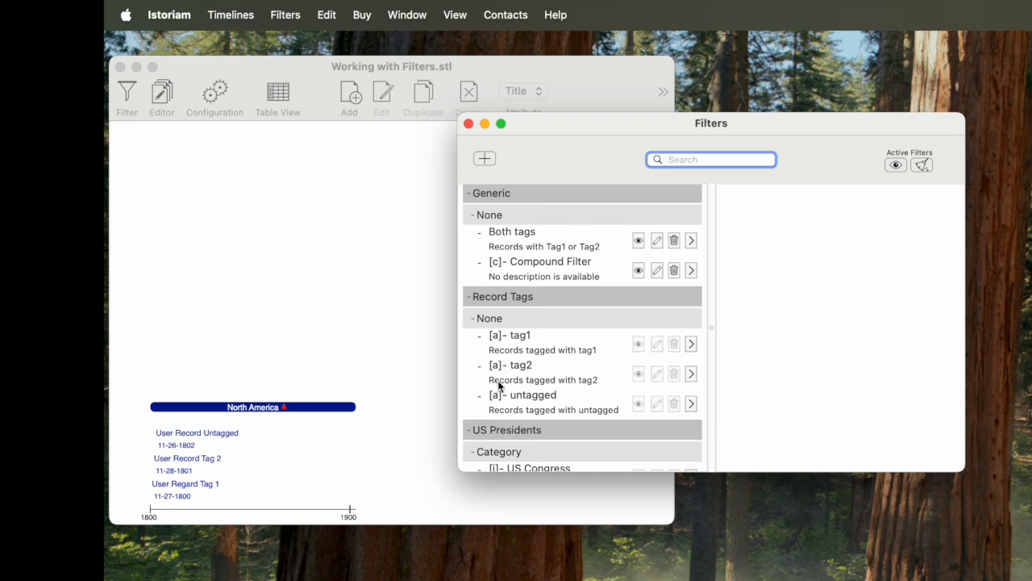
{"action": "scroll", "coordinate": [498, 371], "scroll_direction": "down", "scroll_amount": 2}
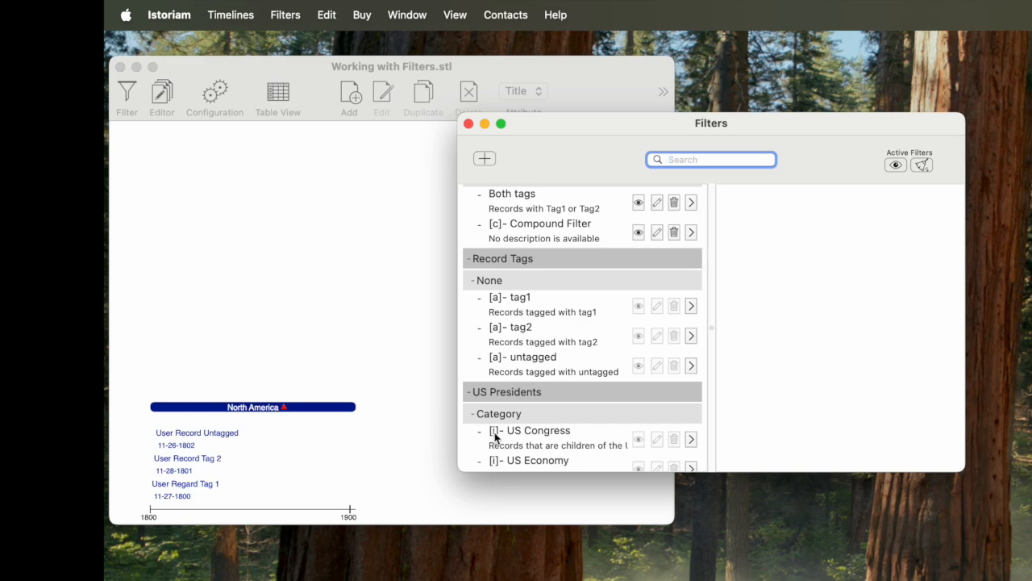
{"action": "scroll", "coordinate": [508, 396], "scroll_direction": "up", "scroll_amount": 3}
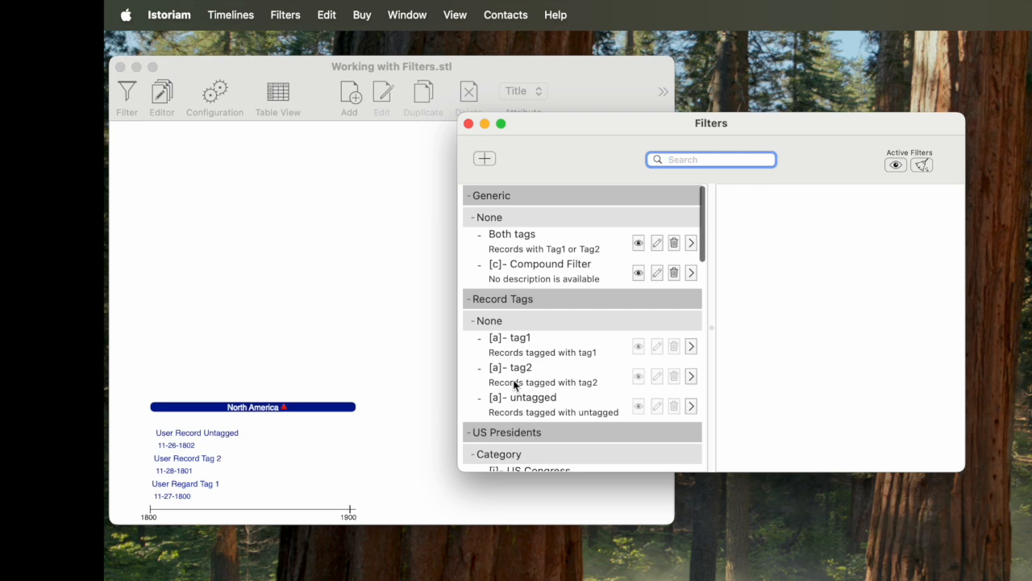
- Apply the Both tags and US Congress filters, and expand North America in the timeline down to the US Congress subcategories
{"action": "left_click", "coordinate": [691, 243]}
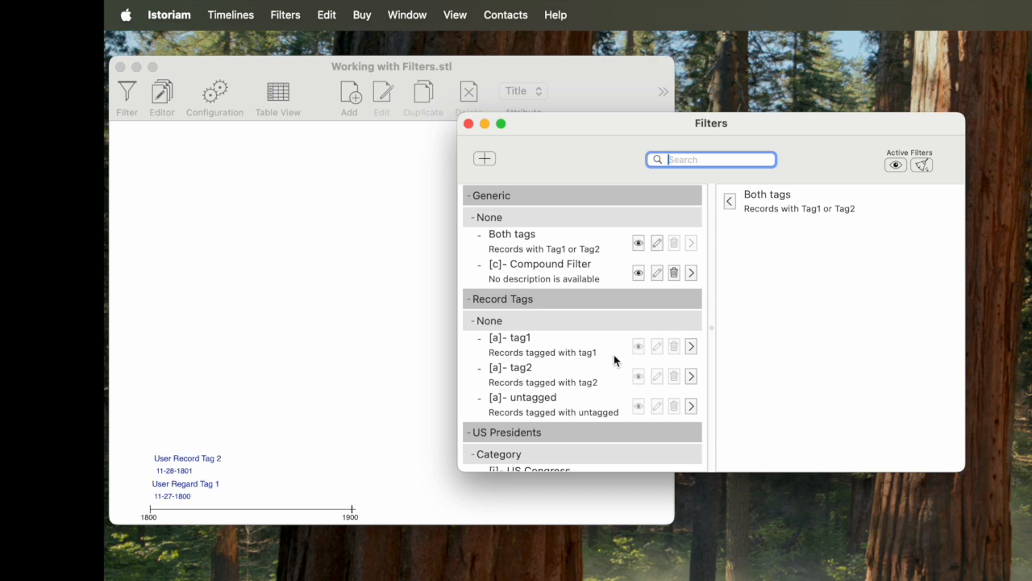
{"action": "scroll", "coordinate": [614, 360], "scroll_direction": "down", "scroll_amount": 3}
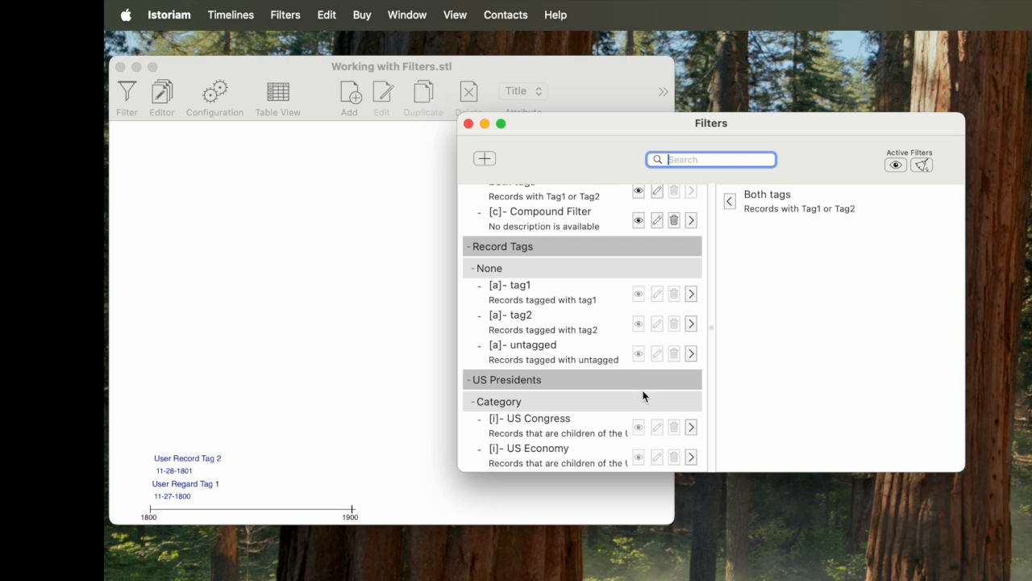
{"action": "left_click", "coordinate": [691, 428]}
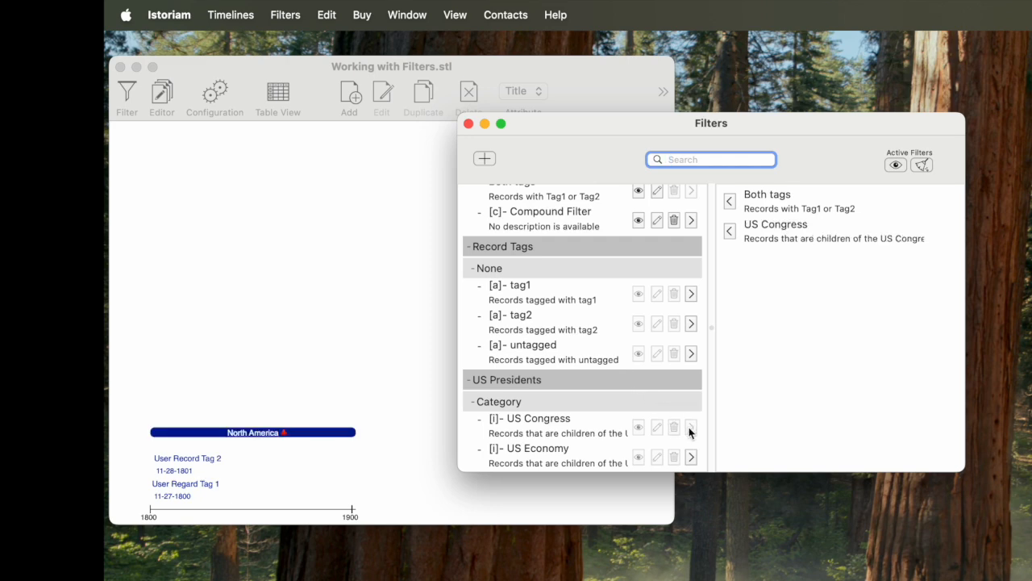
{"action": "left_click", "coordinate": [284, 432]}
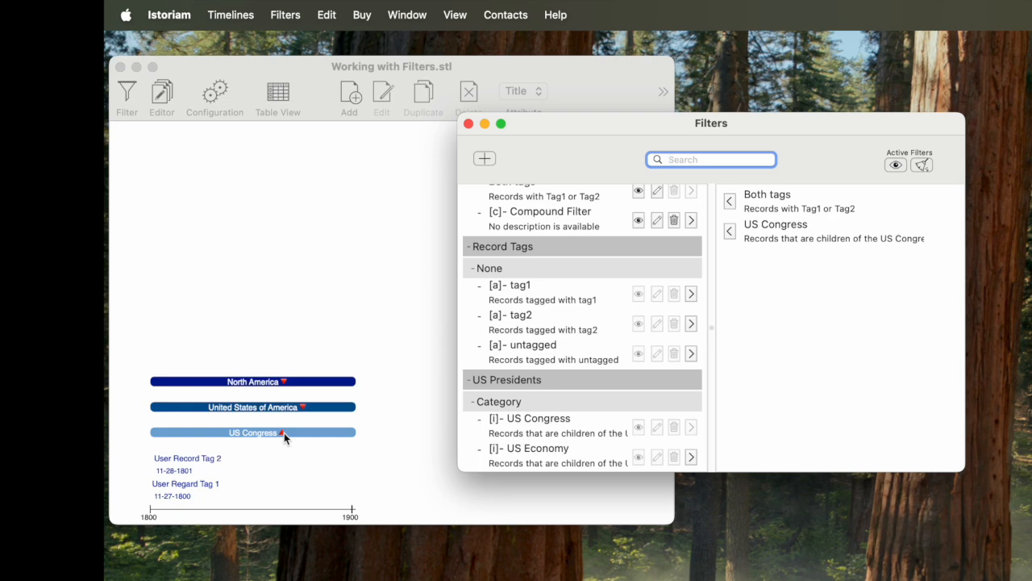
{"action": "left_click", "coordinate": [284, 432]}
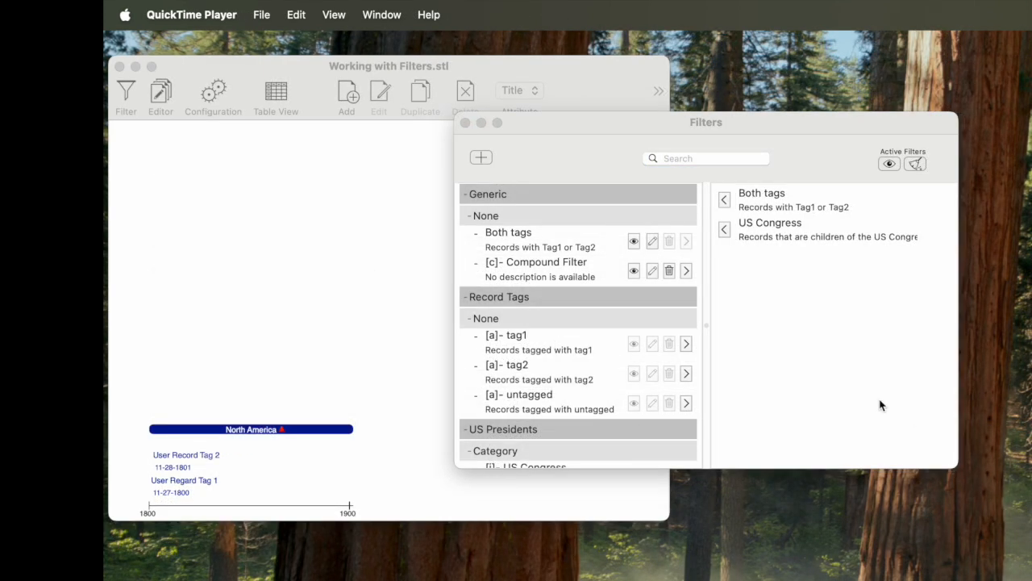
- Remove the US Congress and Both tags filters from the active filters
{"action": "left_click", "coordinate": [859, 391]}
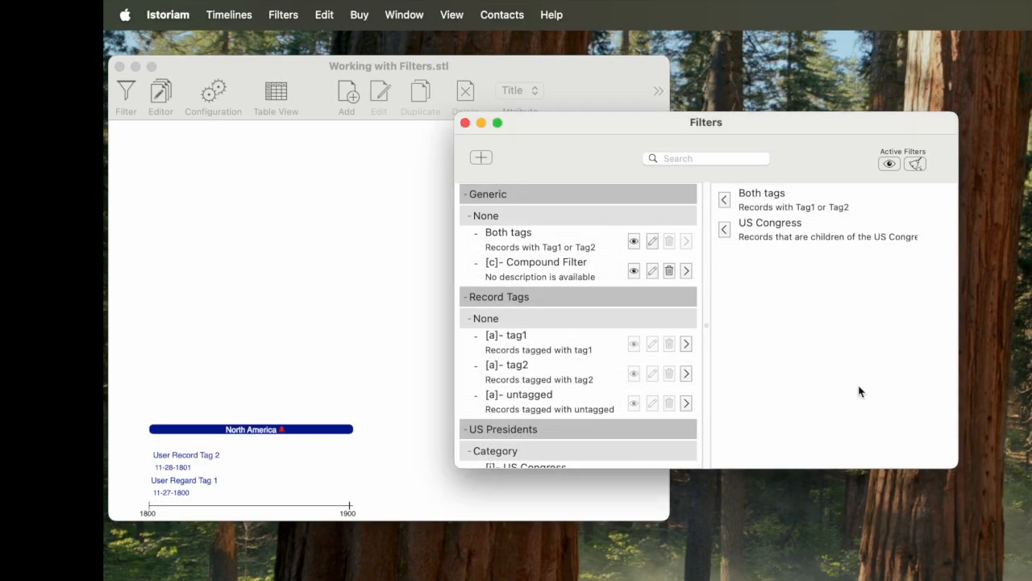
{"action": "left_click", "coordinate": [724, 230]}
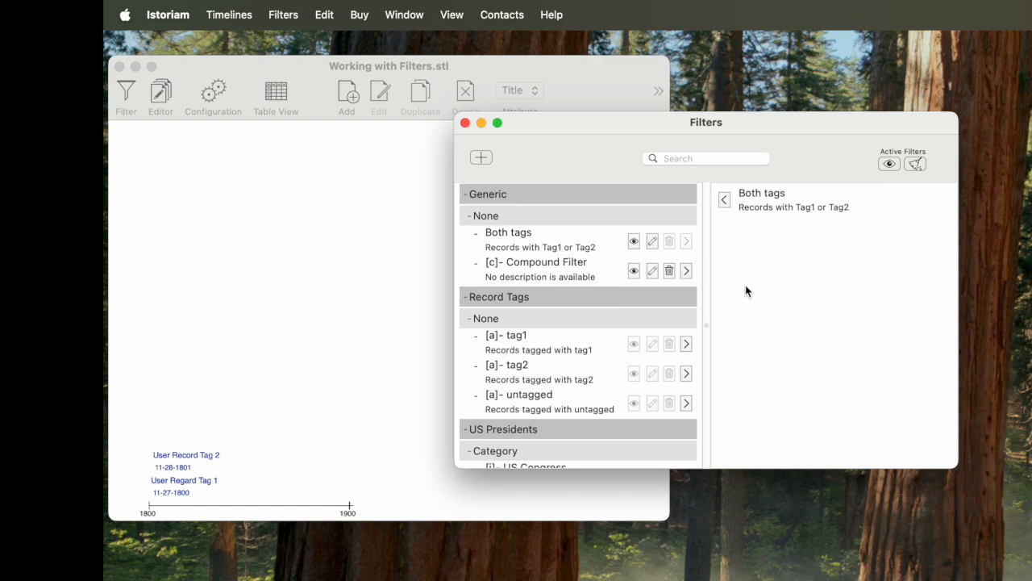
{"action": "left_click", "coordinate": [724, 204]}
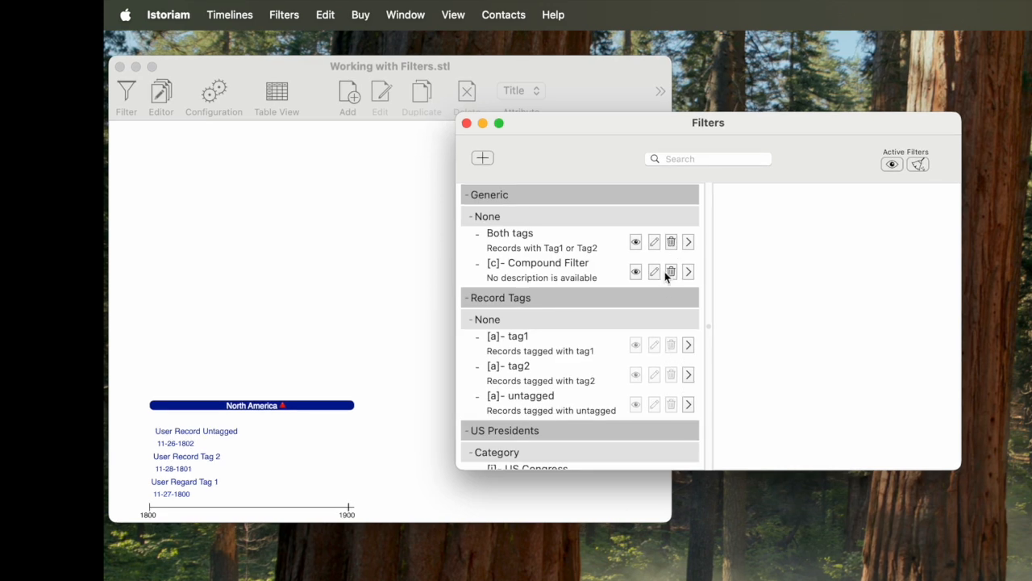
- Apply the Both tags filter to the timeline once more and remove it again
{"action": "left_click", "coordinate": [688, 242]}
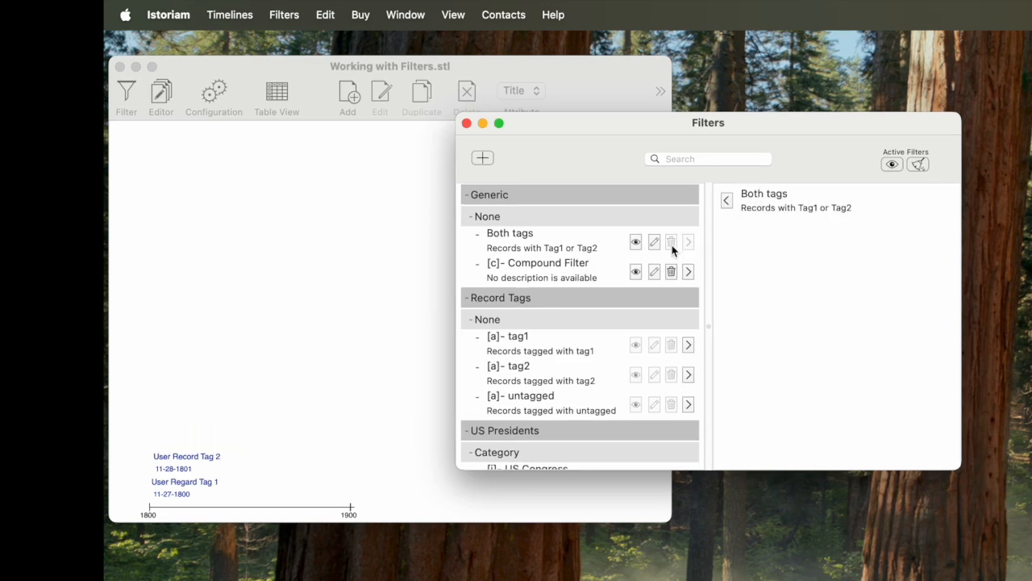
{"action": "left_click", "coordinate": [727, 200]}
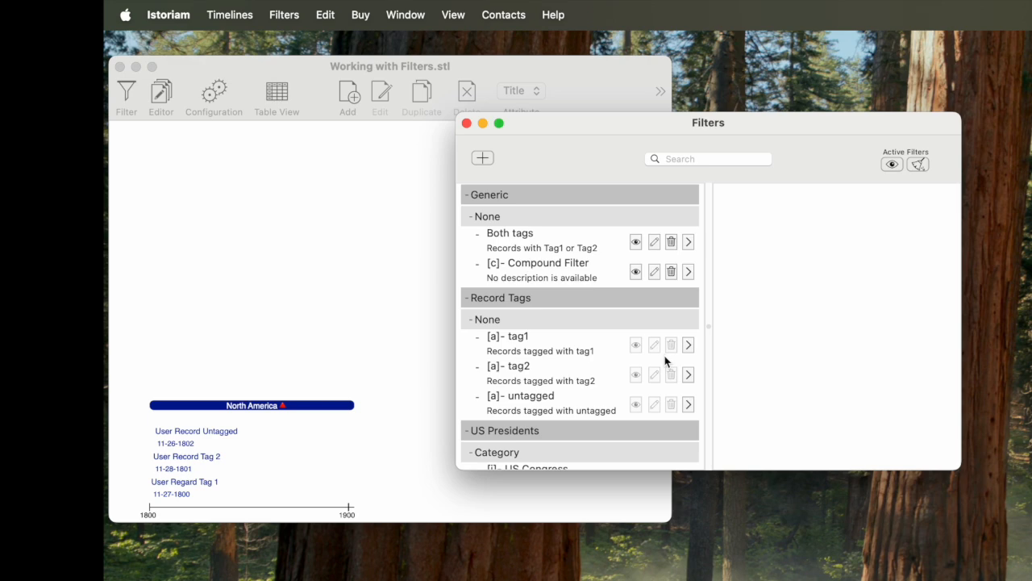
- Open the Both tags filter for editing to view its components, and close the form without saving
{"action": "scroll", "coordinate": [664, 360], "scroll_direction": "down", "scroll_amount": 4}
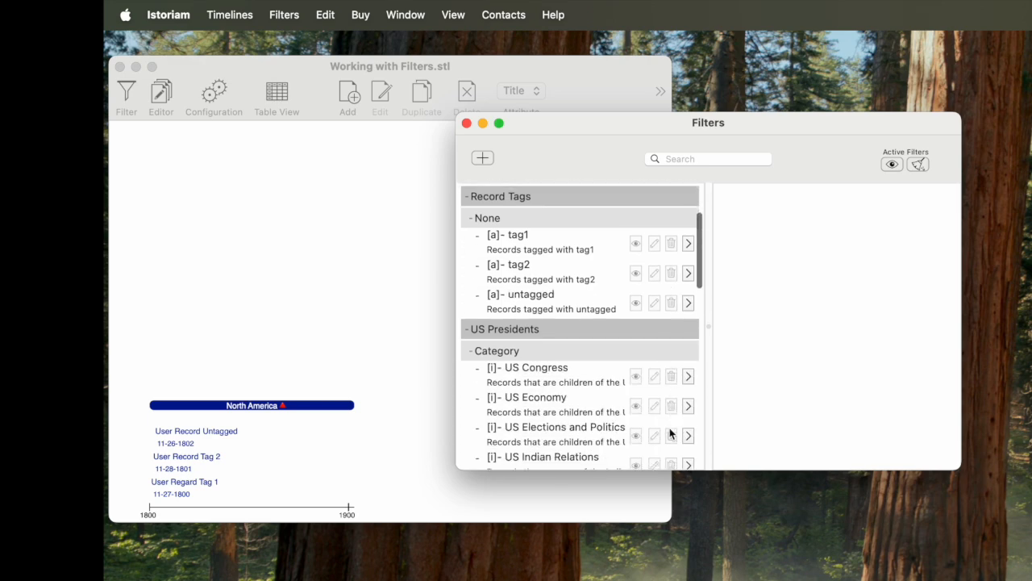
{"action": "scroll", "coordinate": [674, 381], "scroll_direction": "up", "scroll_amount": 3}
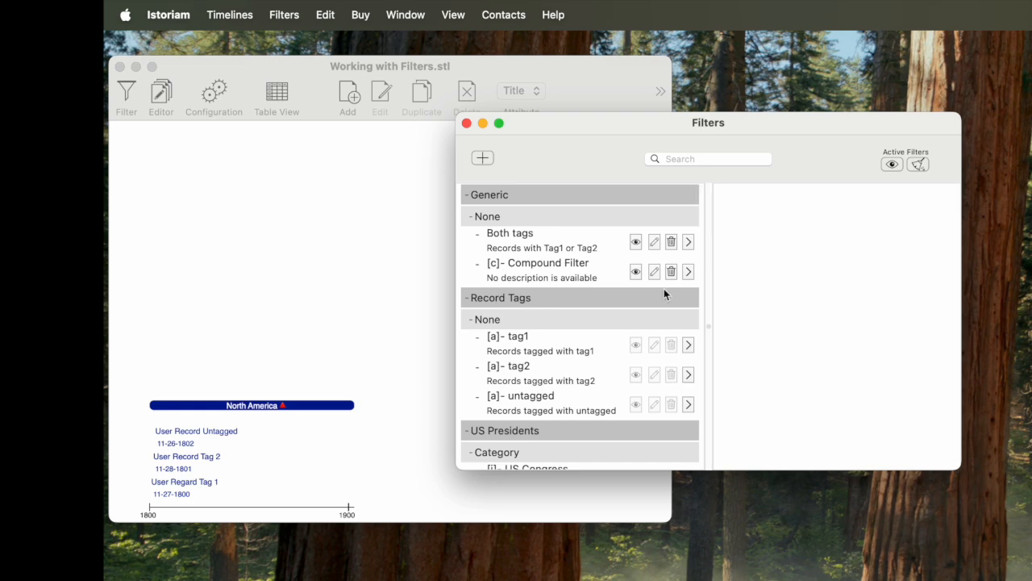
{"action": "left_click", "coordinate": [654, 243]}
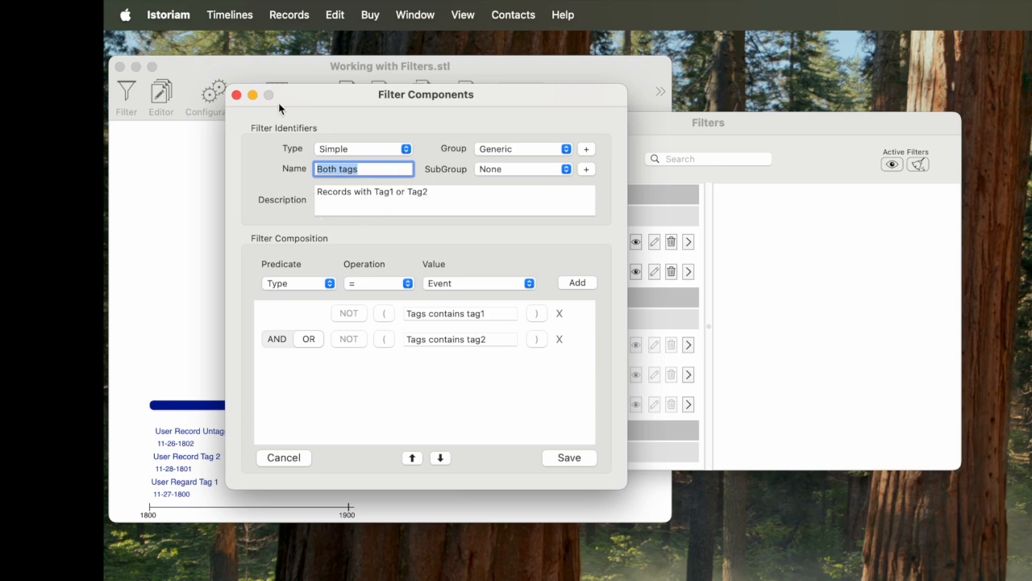
{"action": "left_click", "coordinate": [236, 95]}
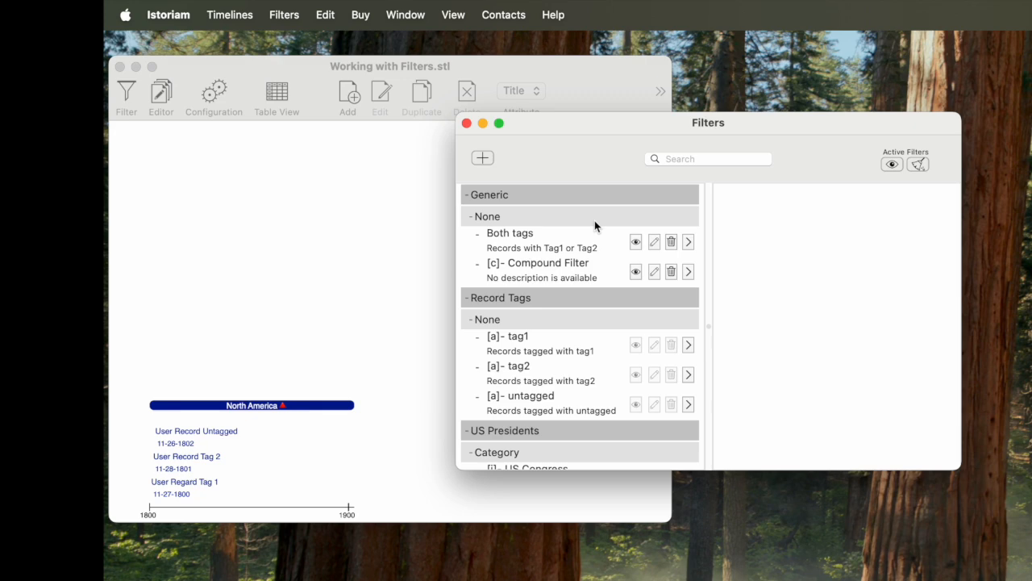
- Apply the Both tags filter to the timeline, view its filter conditions, and dismiss the summary
{"action": "left_click", "coordinate": [690, 244]}
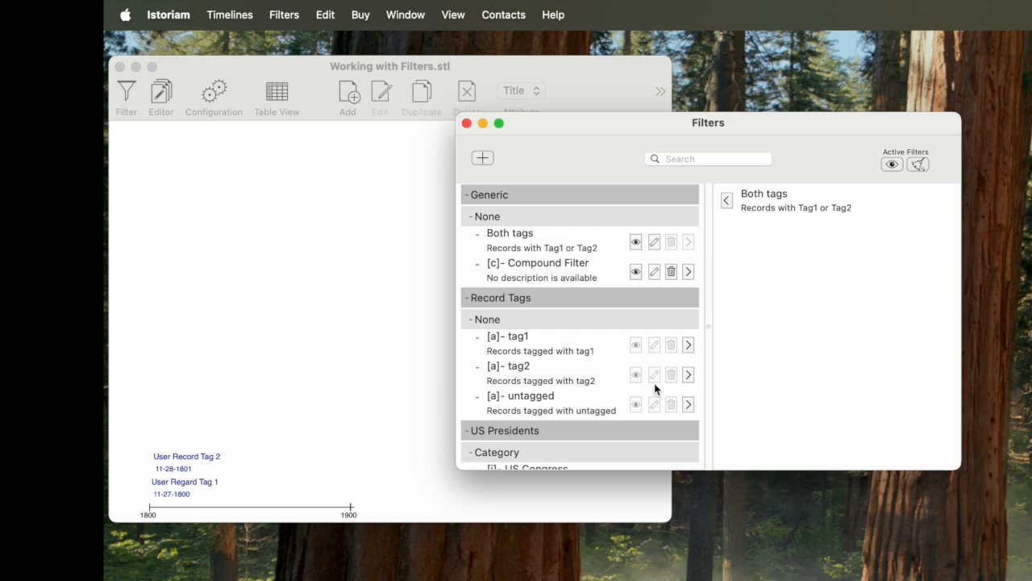
{"action": "scroll", "coordinate": [656, 355], "scroll_direction": "down", "scroll_amount": 3}
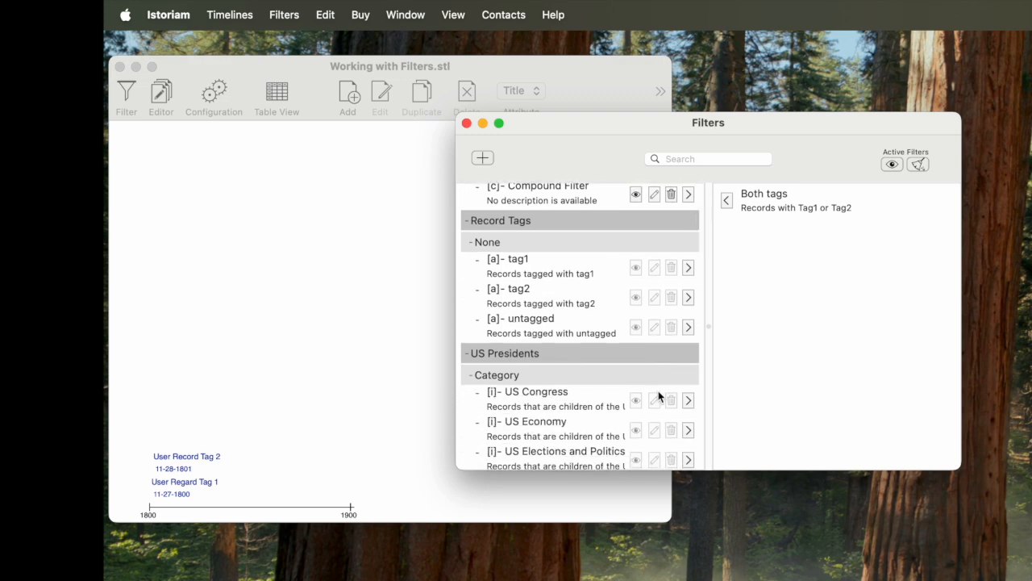
{"action": "scroll", "coordinate": [658, 395], "scroll_direction": "up", "scroll_amount": 2}
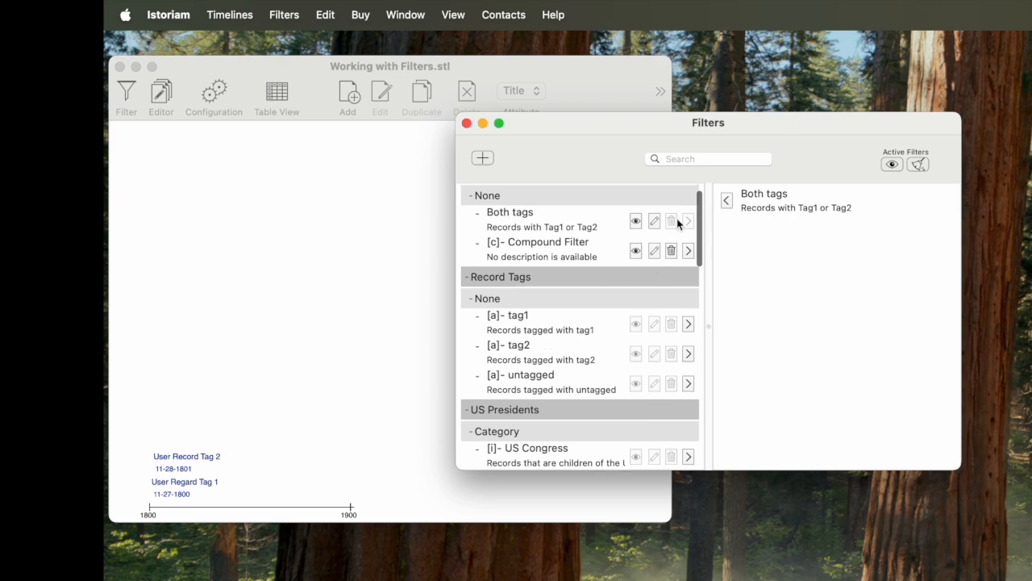
{"action": "left_click", "coordinate": [636, 221]}
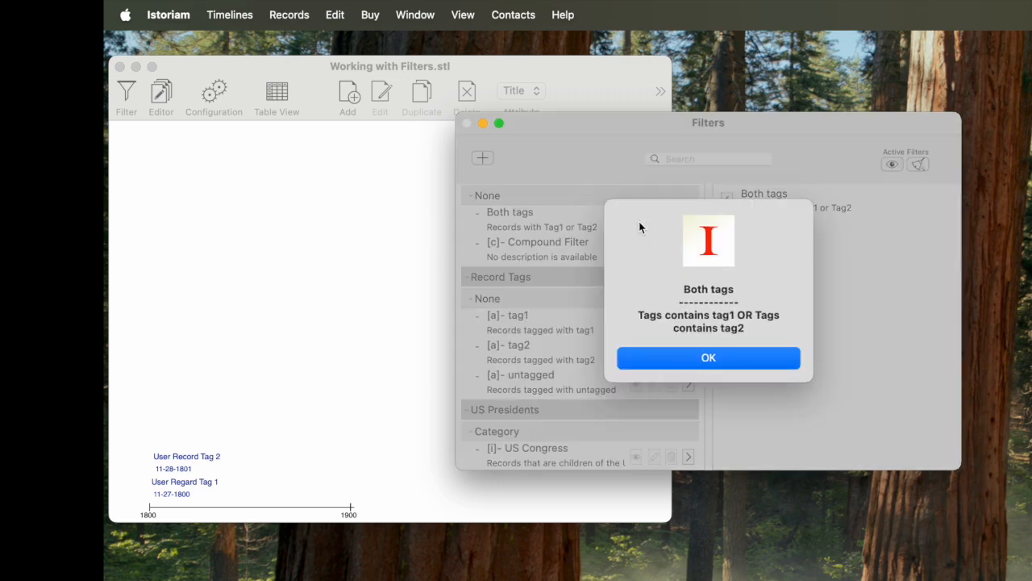
{"action": "left_click", "coordinate": [671, 359]}
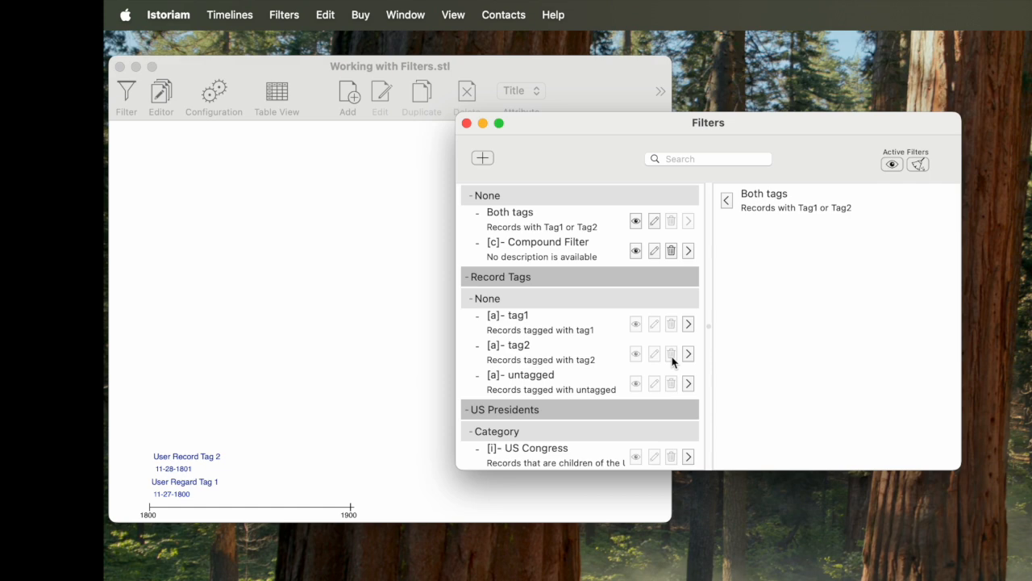
- Examine which actions are available for the Record Tags filters and the US Presidents Category filters
{"action": "scroll", "coordinate": [642, 351], "scroll_direction": "down", "scroll_amount": 3}
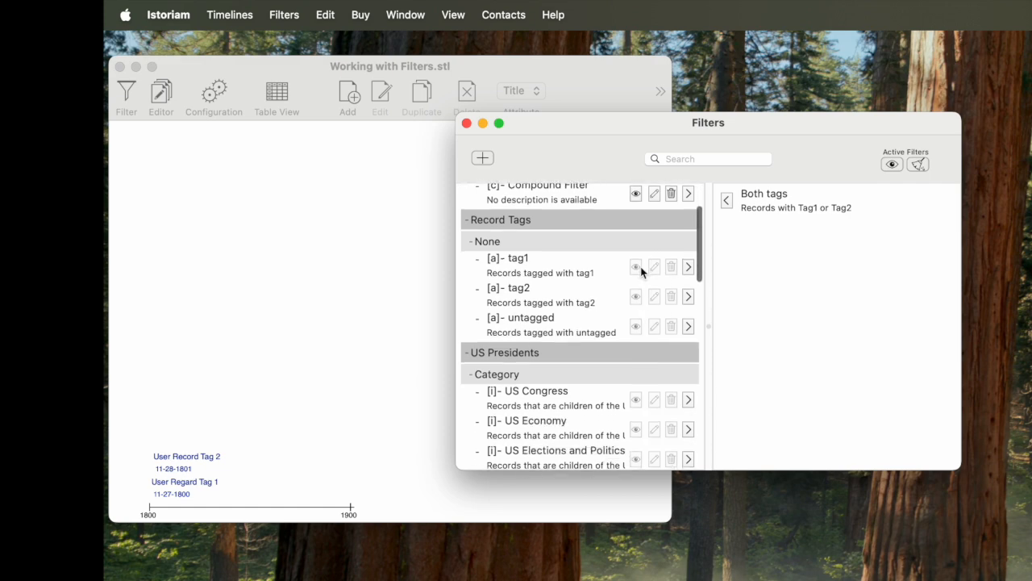
{"action": "scroll", "coordinate": [637, 329], "scroll_direction": "down", "scroll_amount": 4}
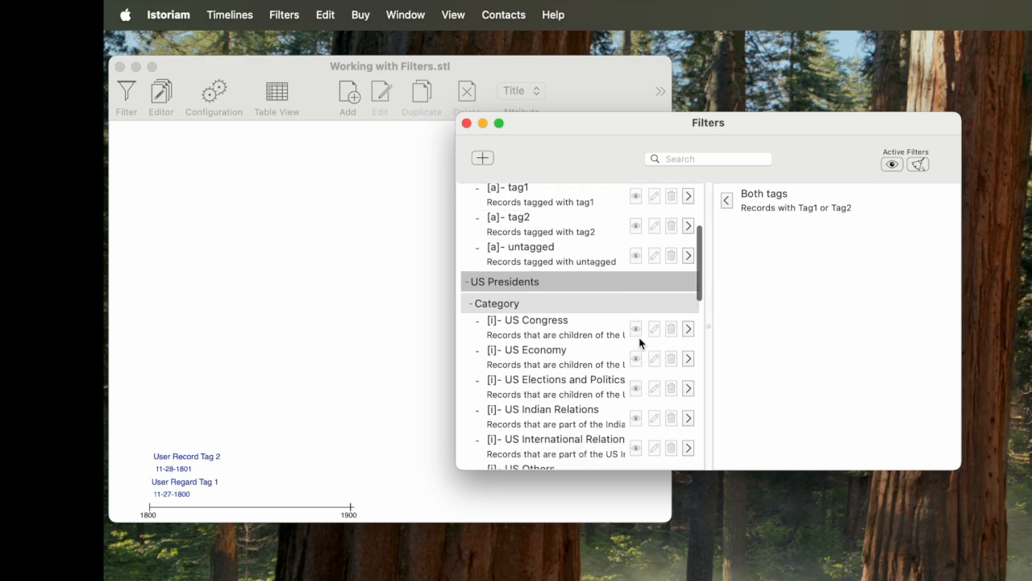
{"action": "scroll", "coordinate": [639, 339], "scroll_direction": "up", "scroll_amount": 1}
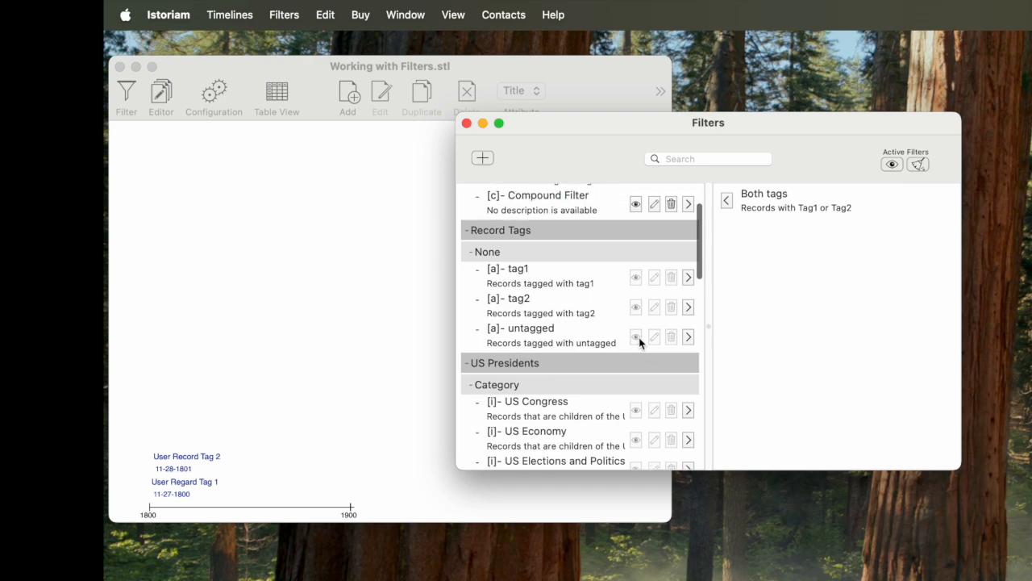